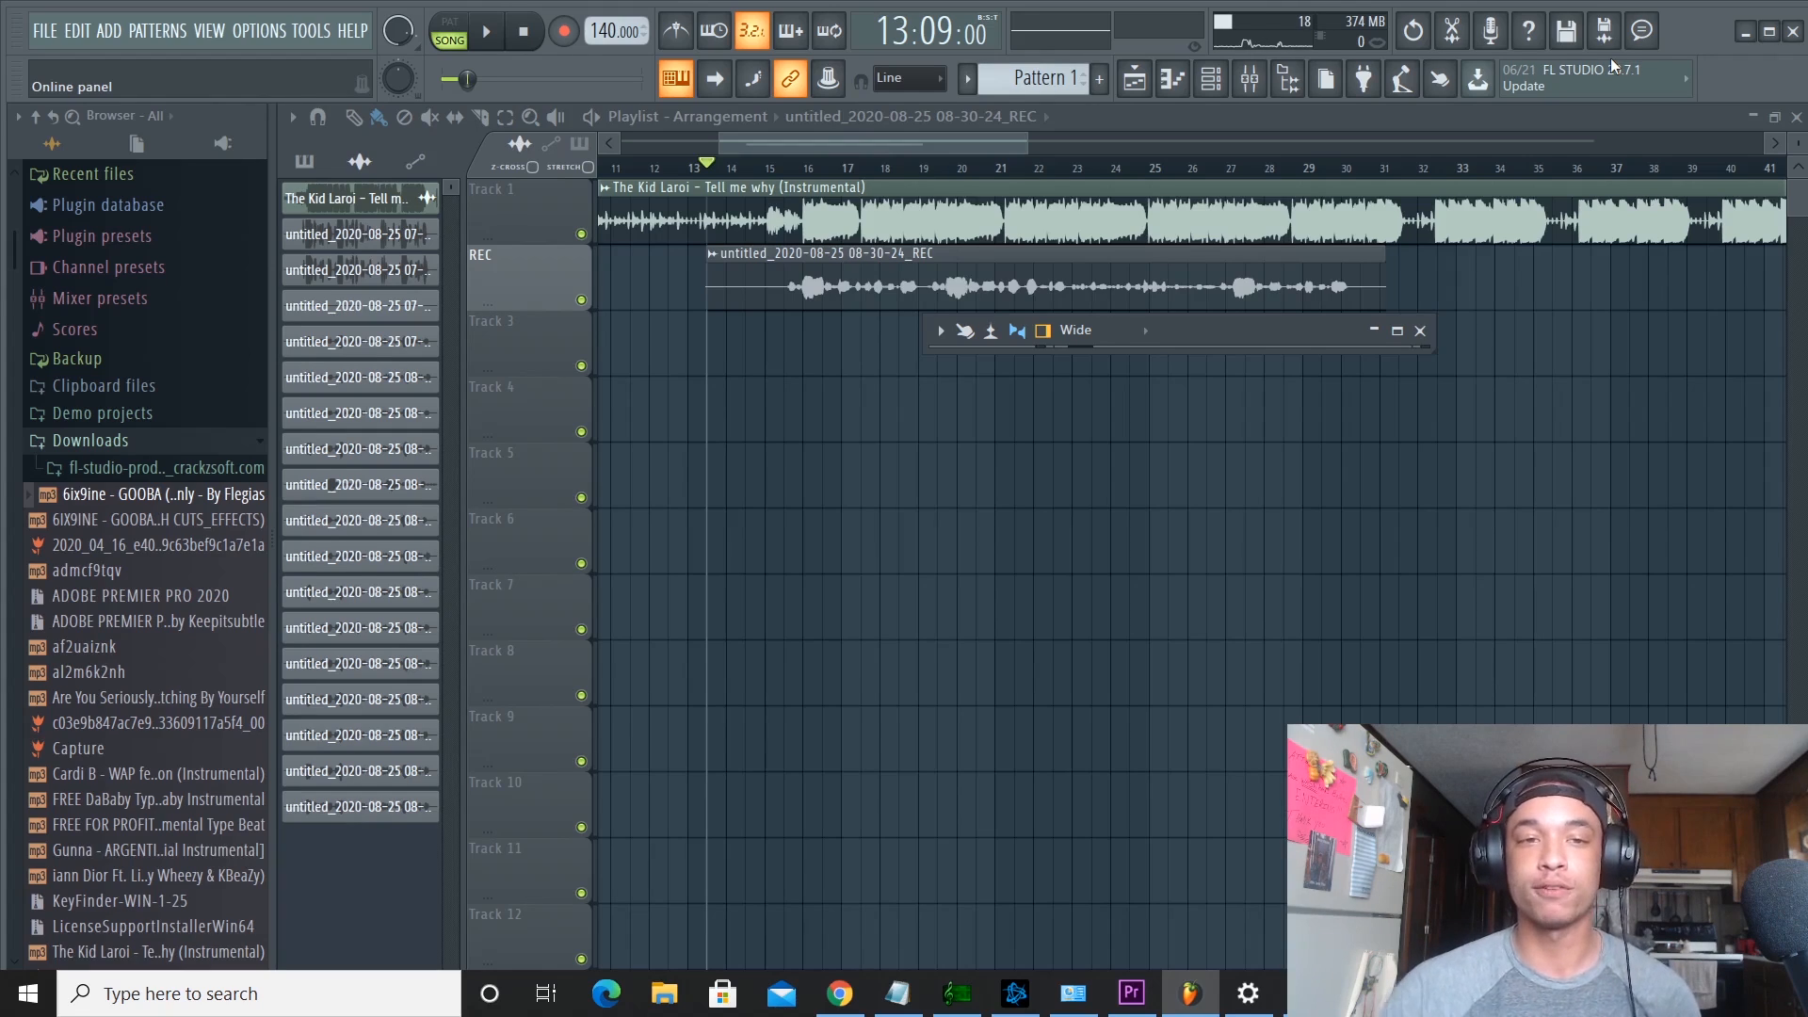
# Play the recorded vocal over the instrumental from bar 13, stop playback and bring up the mixer
pyautogui.click(486, 31)
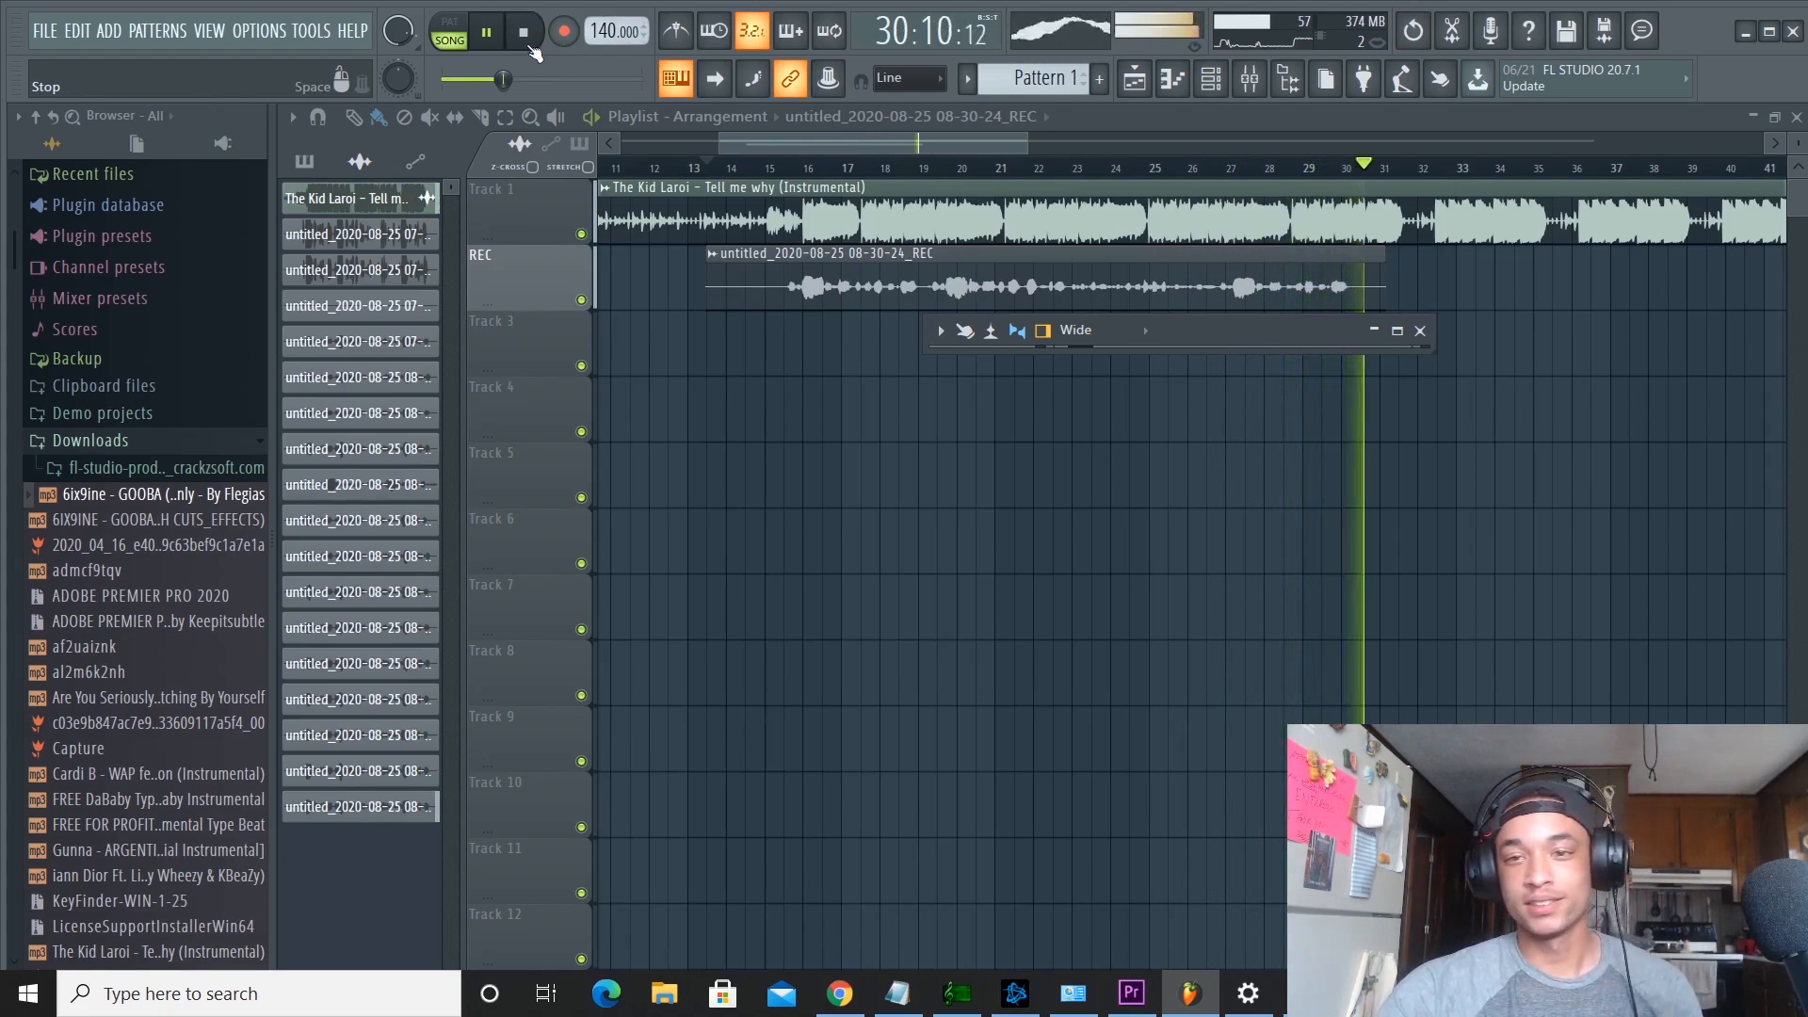
pyautogui.press('space')
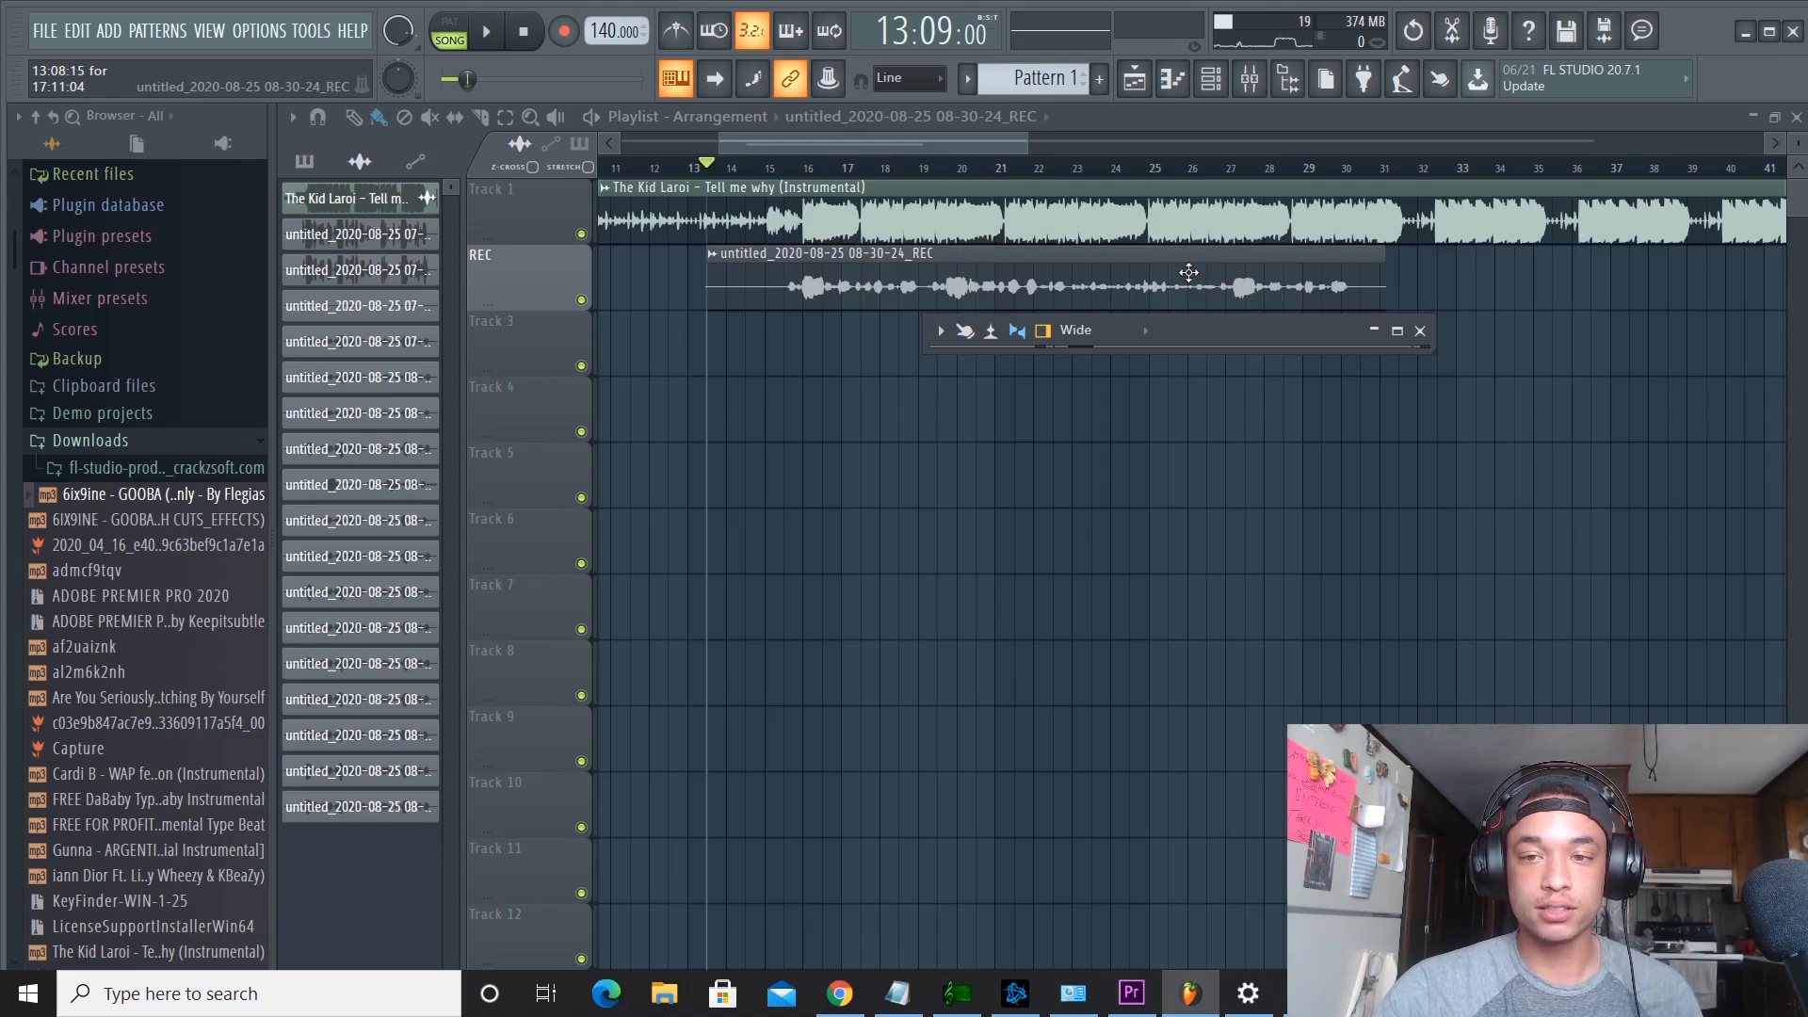
pyautogui.click(1410, 333)
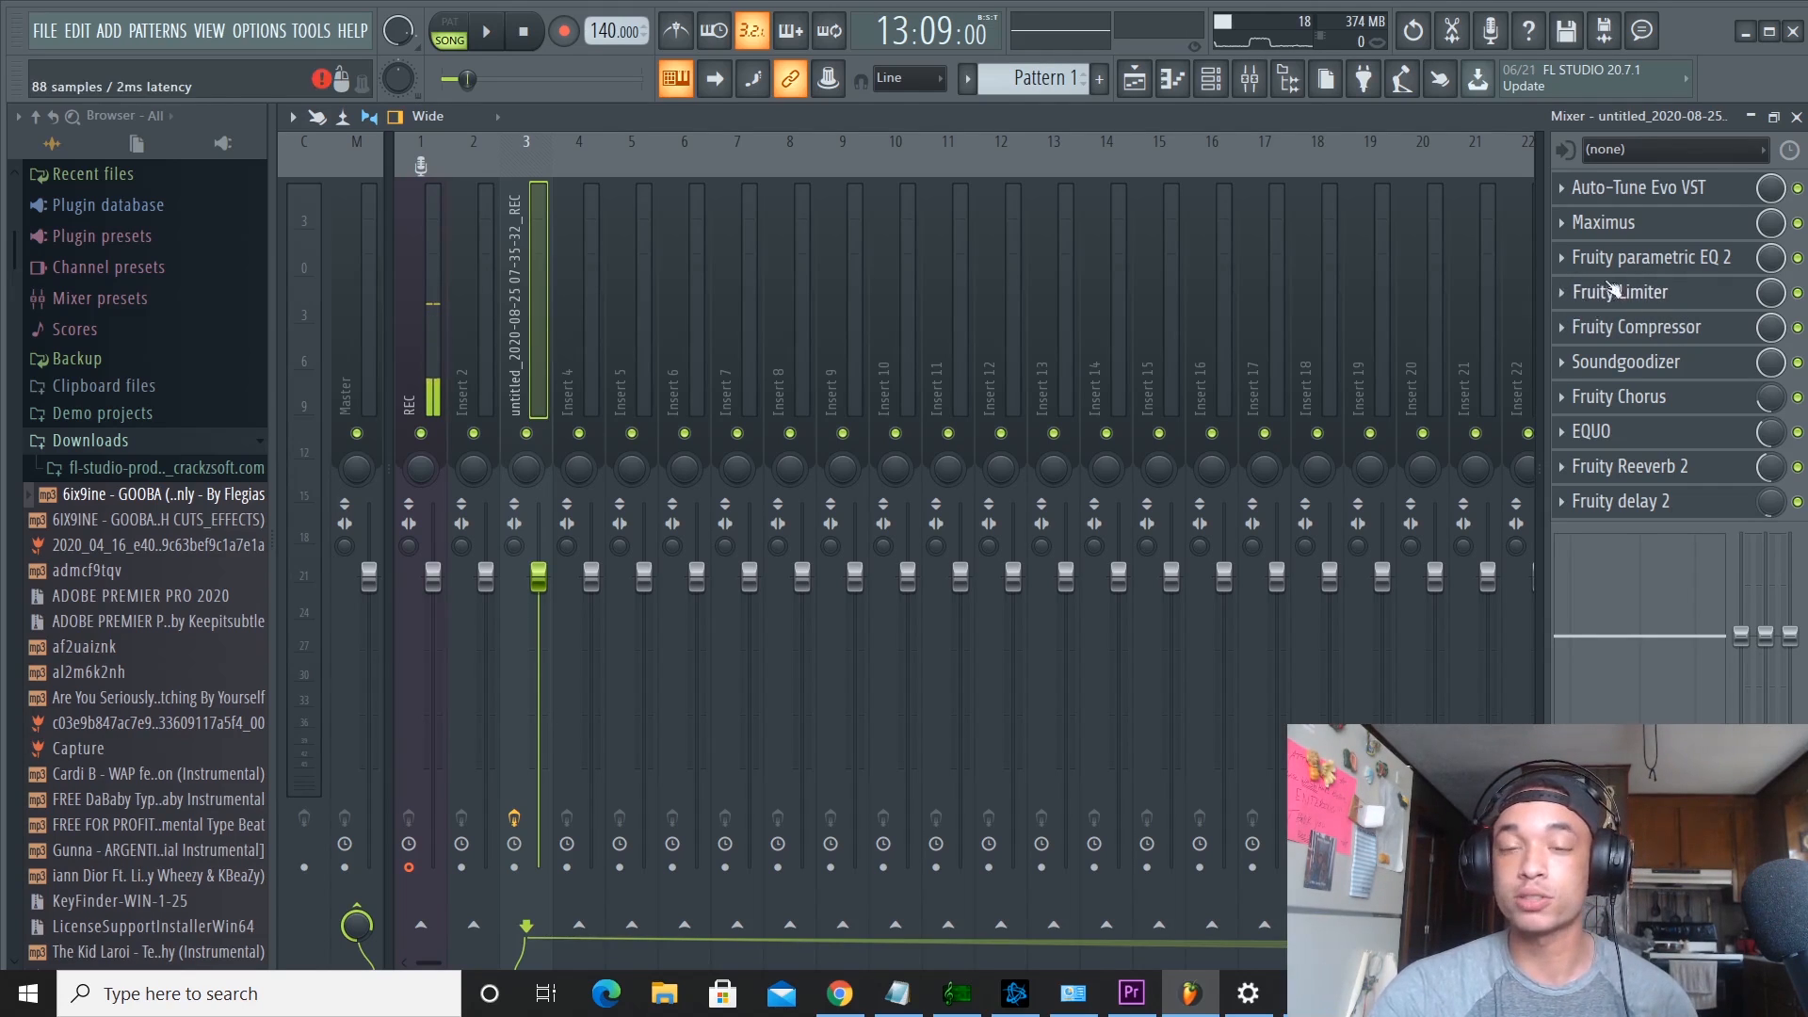
# Set the Auto-Tune Evo input type on the vocal track to Alto/Tenor and look through its vibrato shapes
pyautogui.click(1626, 188)
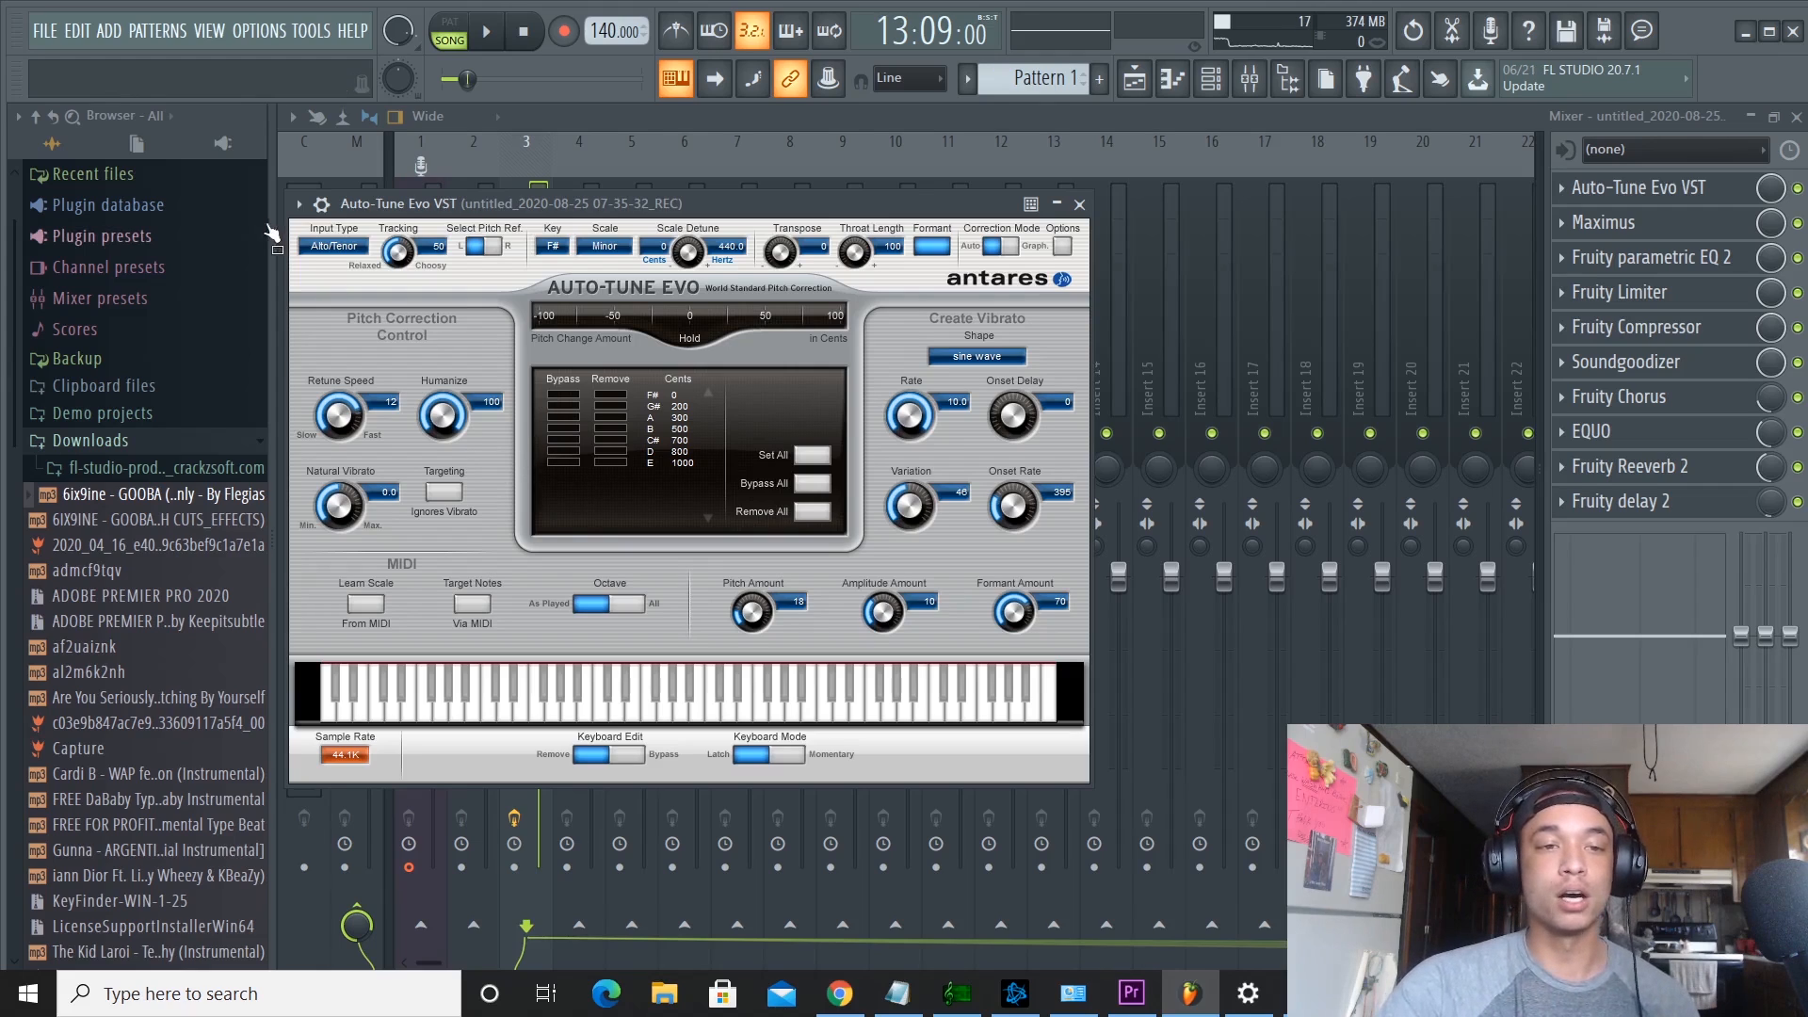
pyautogui.click(343, 252)
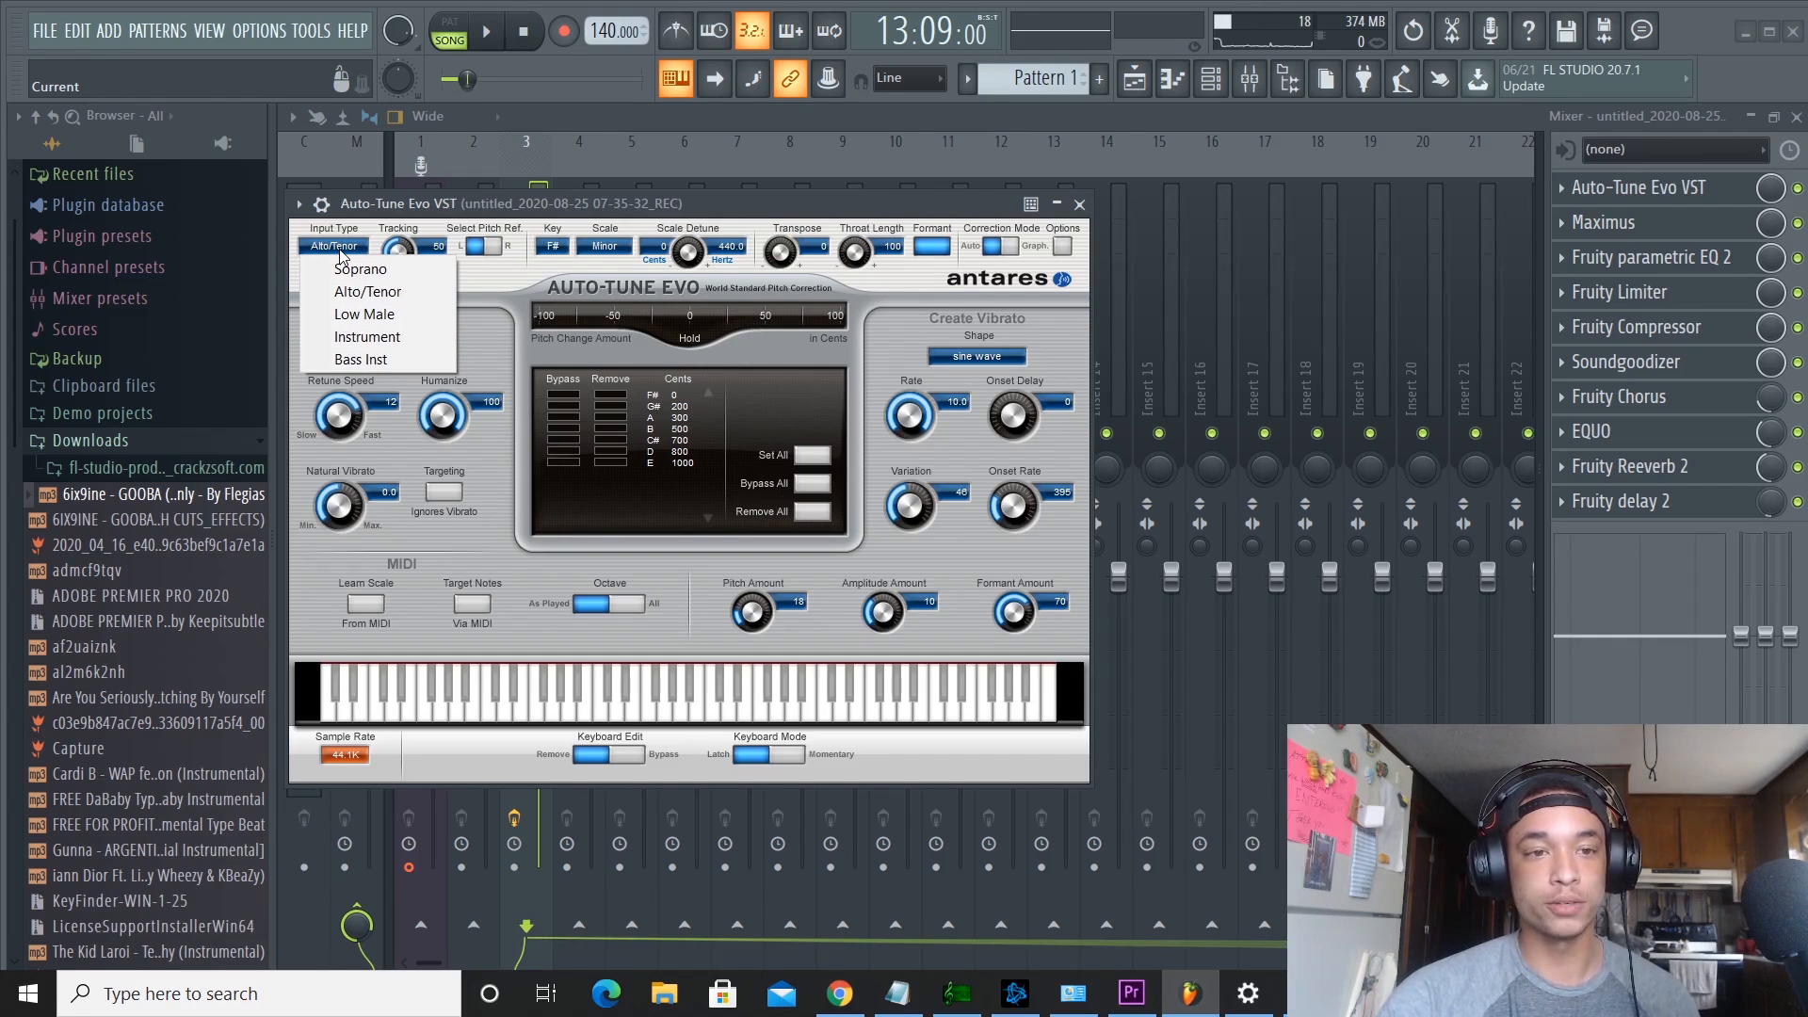
pyautogui.click(380, 297)
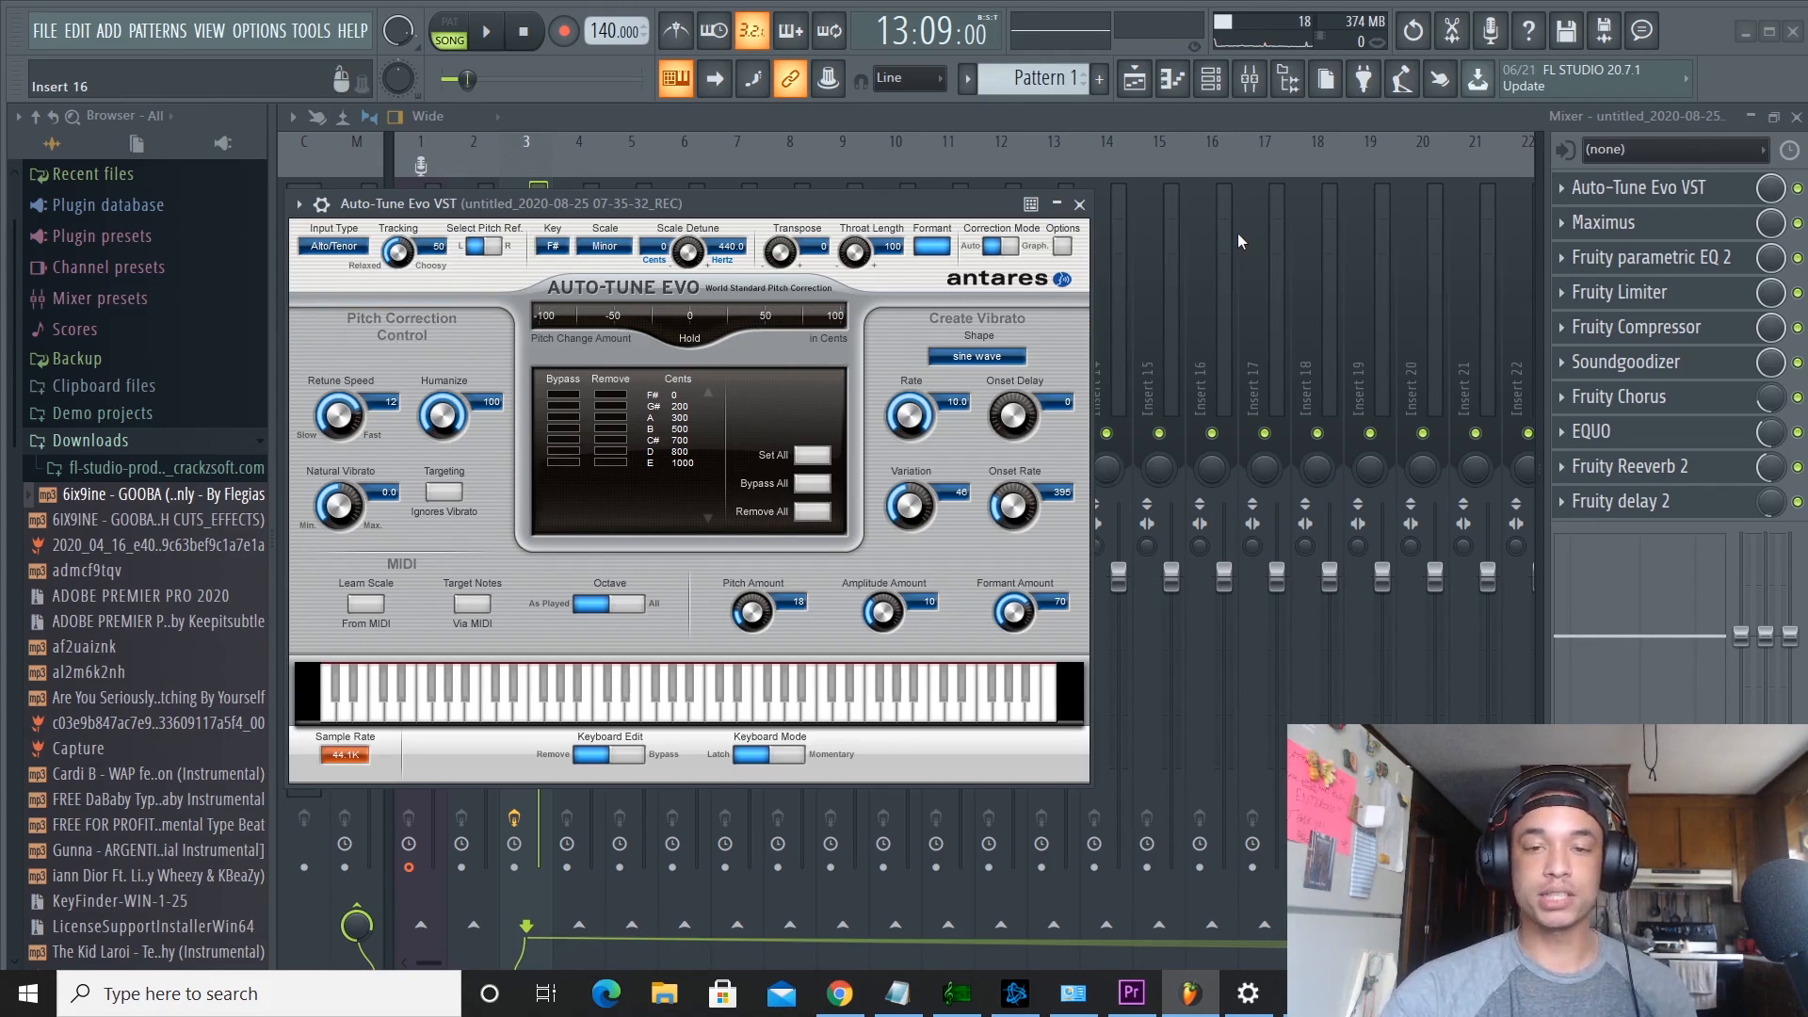
pyautogui.click(996, 357)
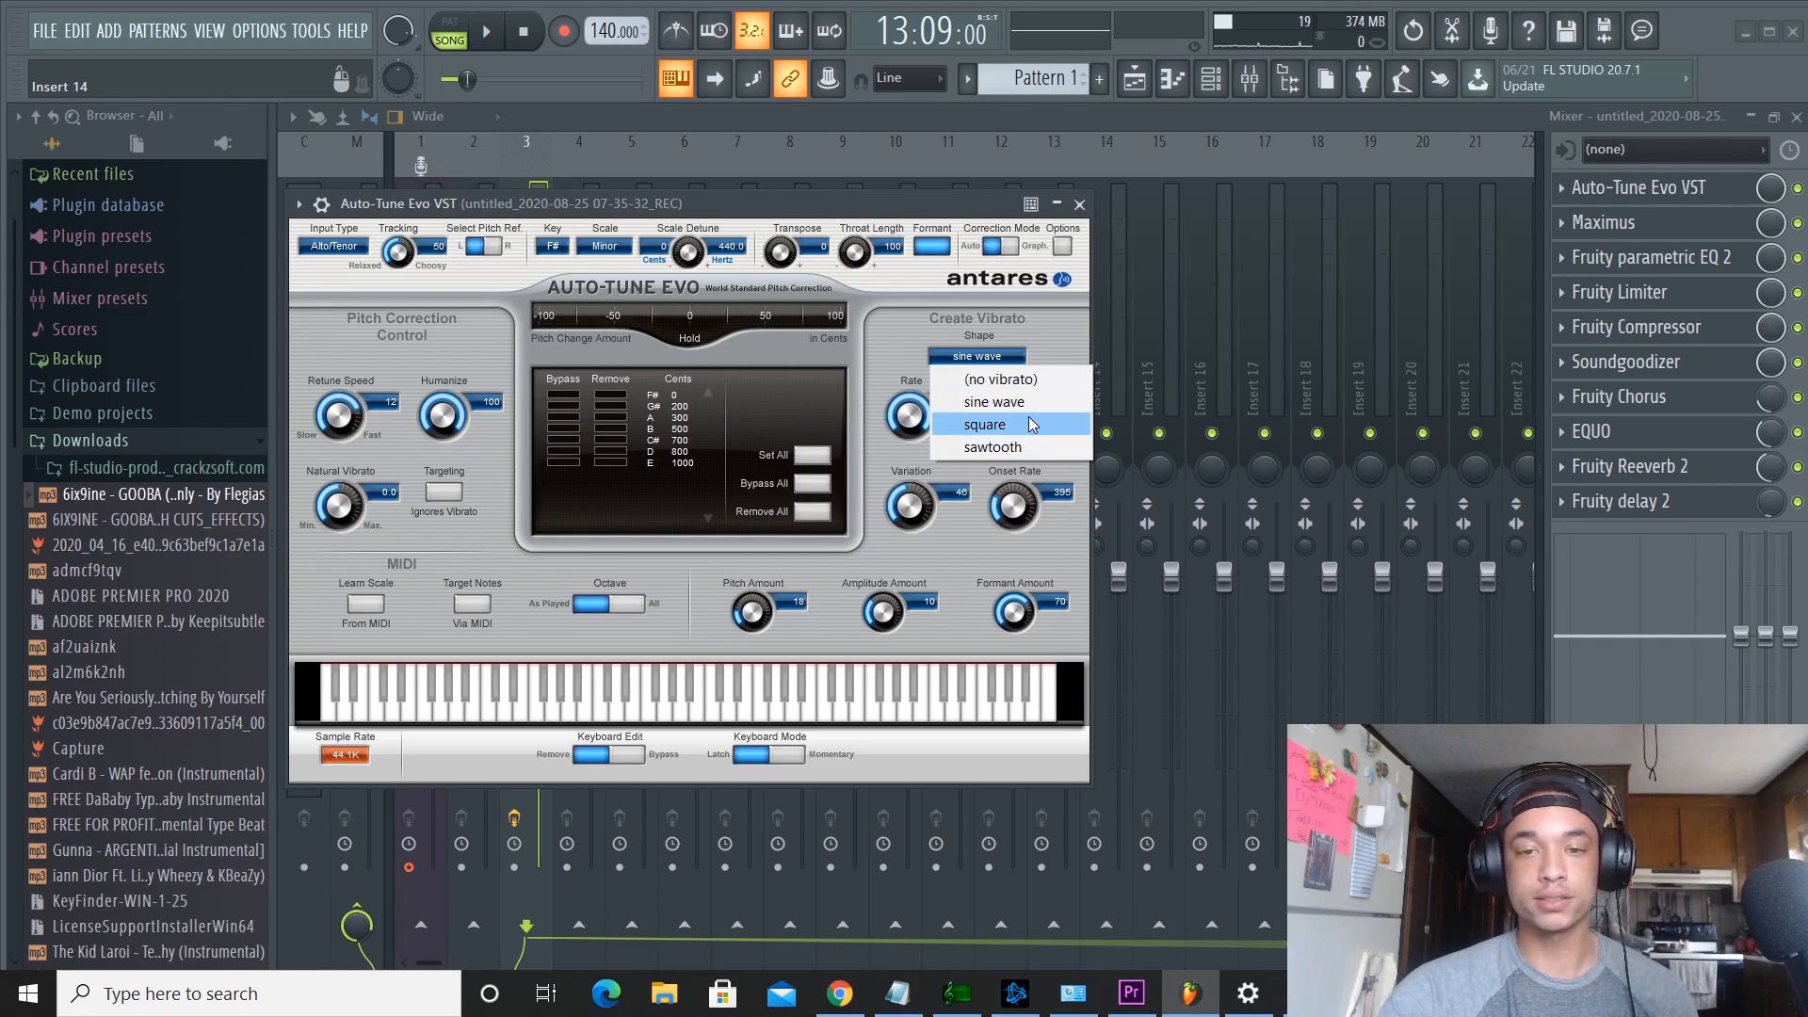
pyautogui.click(916, 325)
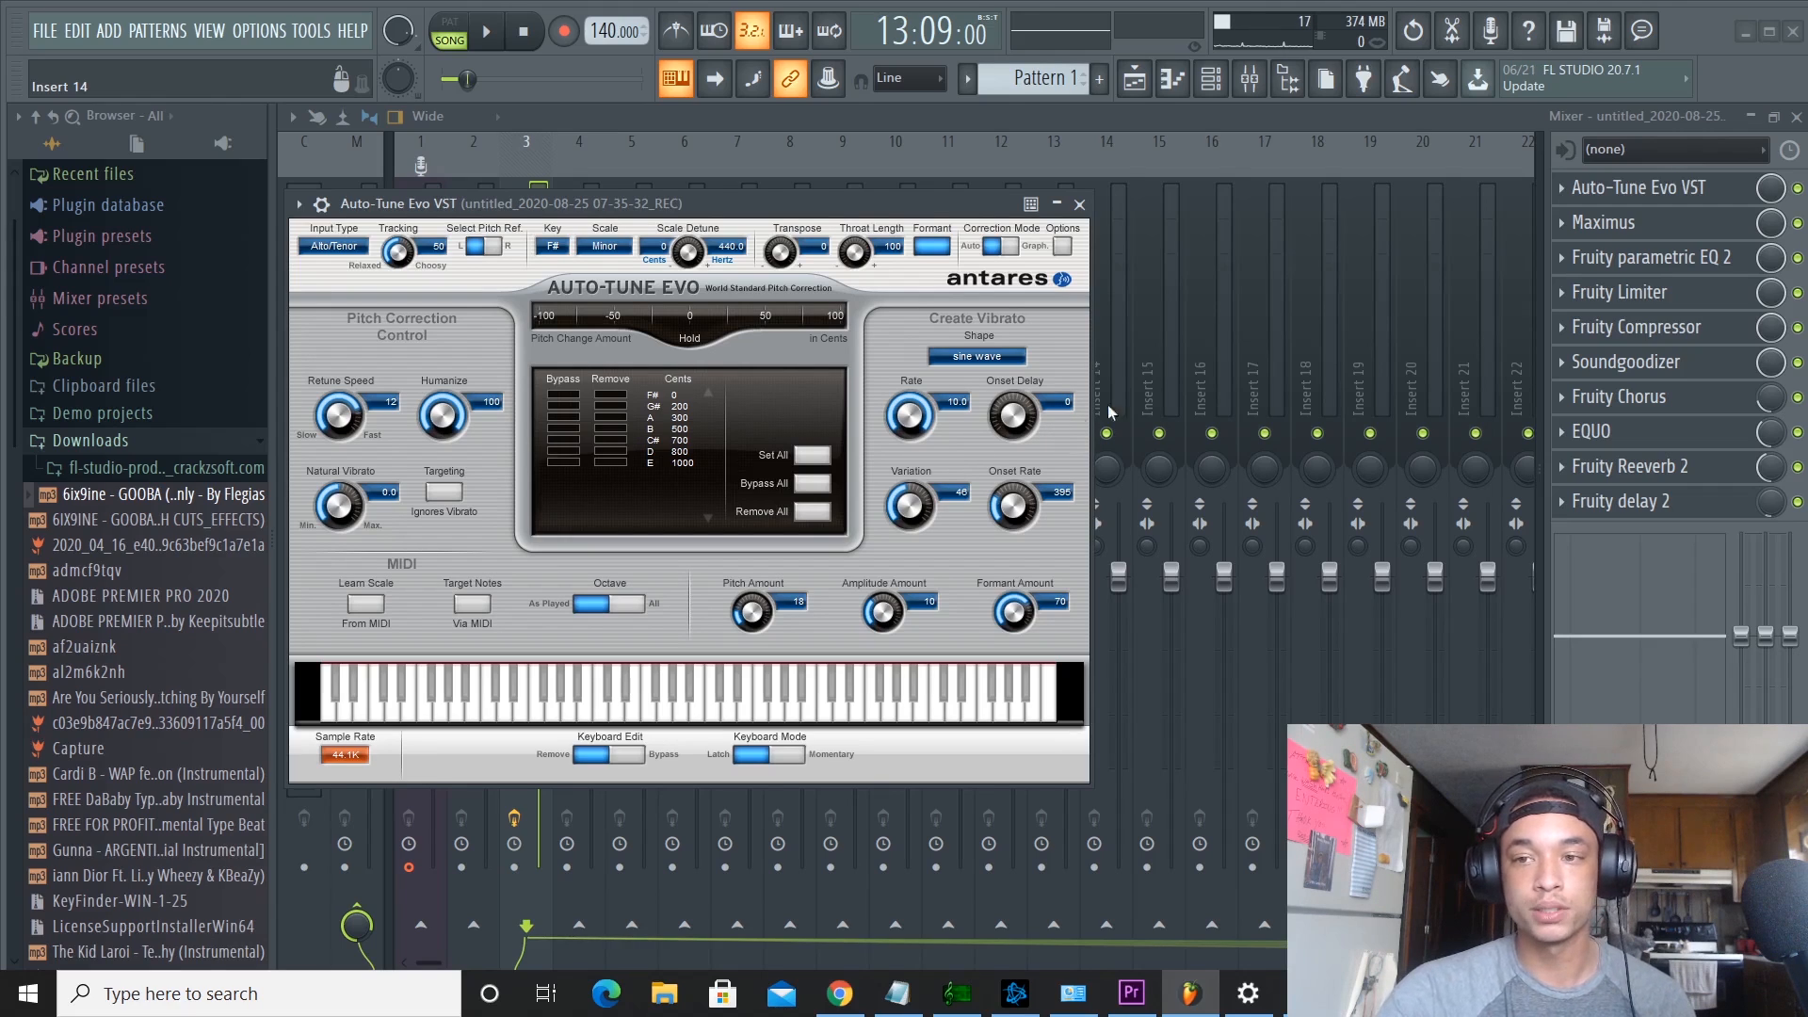
# Inspect the Maximus settings on the vocal track and look through its list of presets
pyautogui.click(1646, 255)
pyautogui.click(1640, 224)
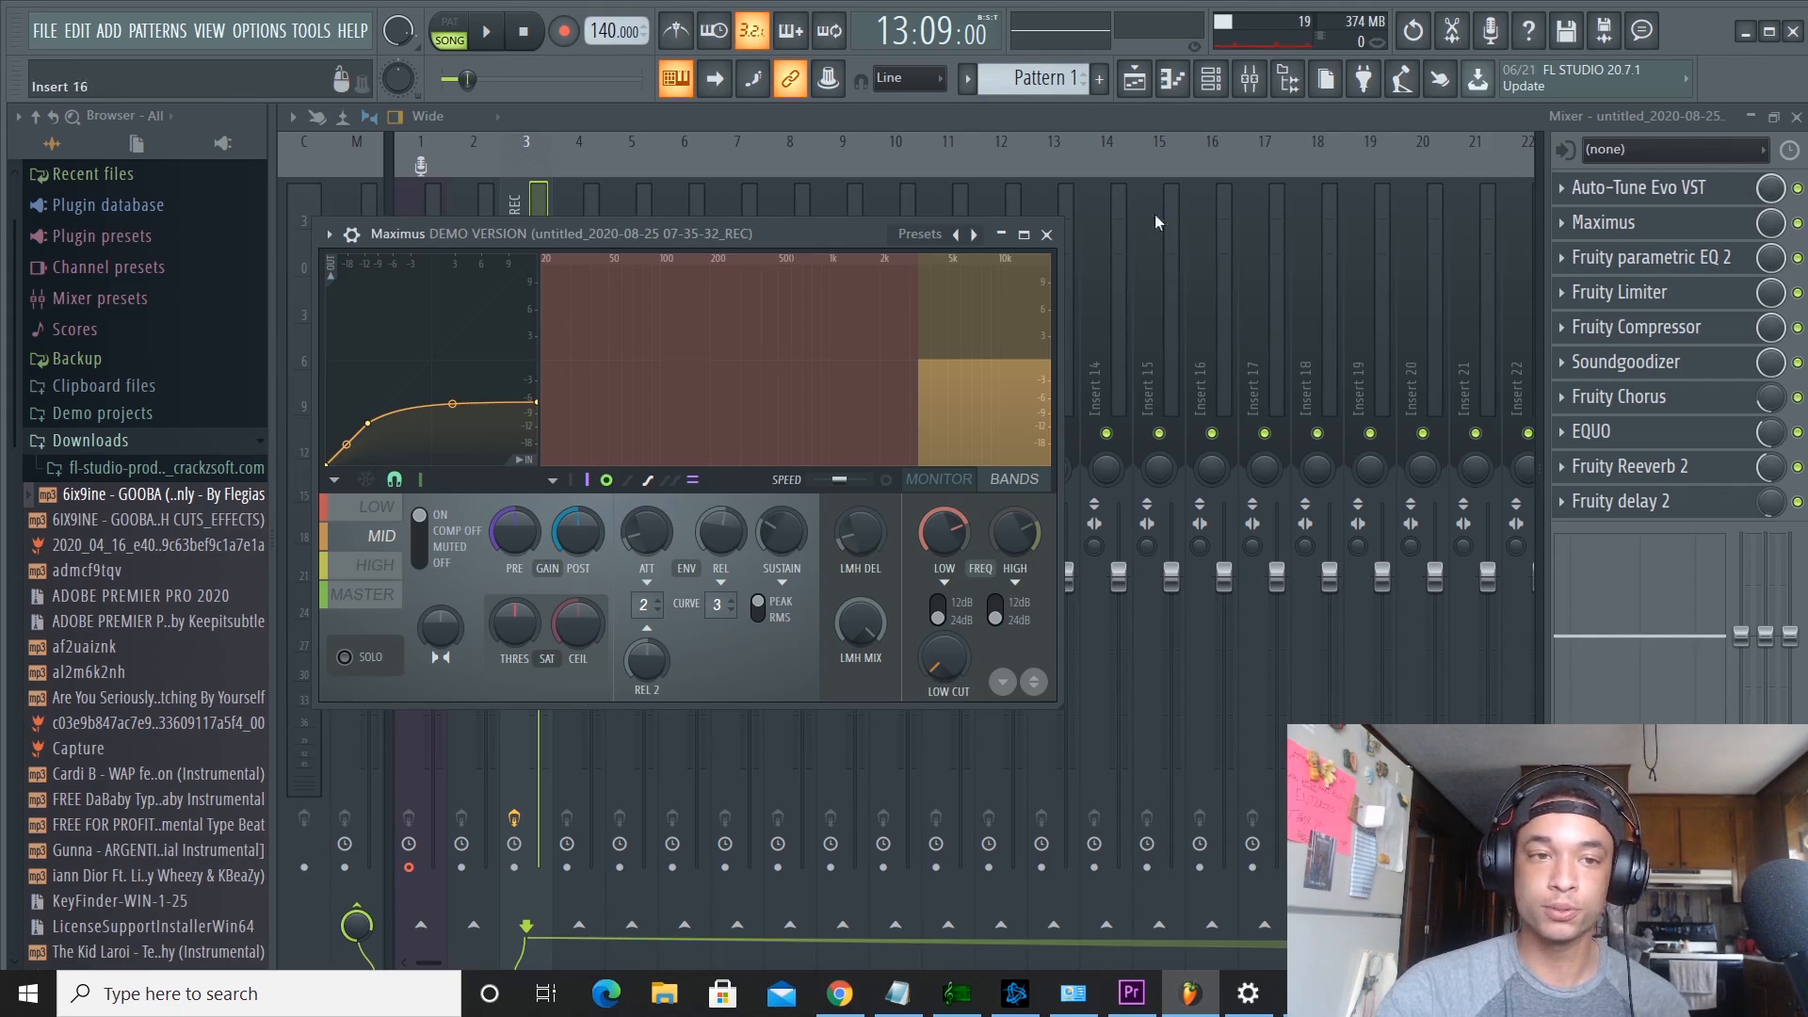
pyautogui.click(328, 233)
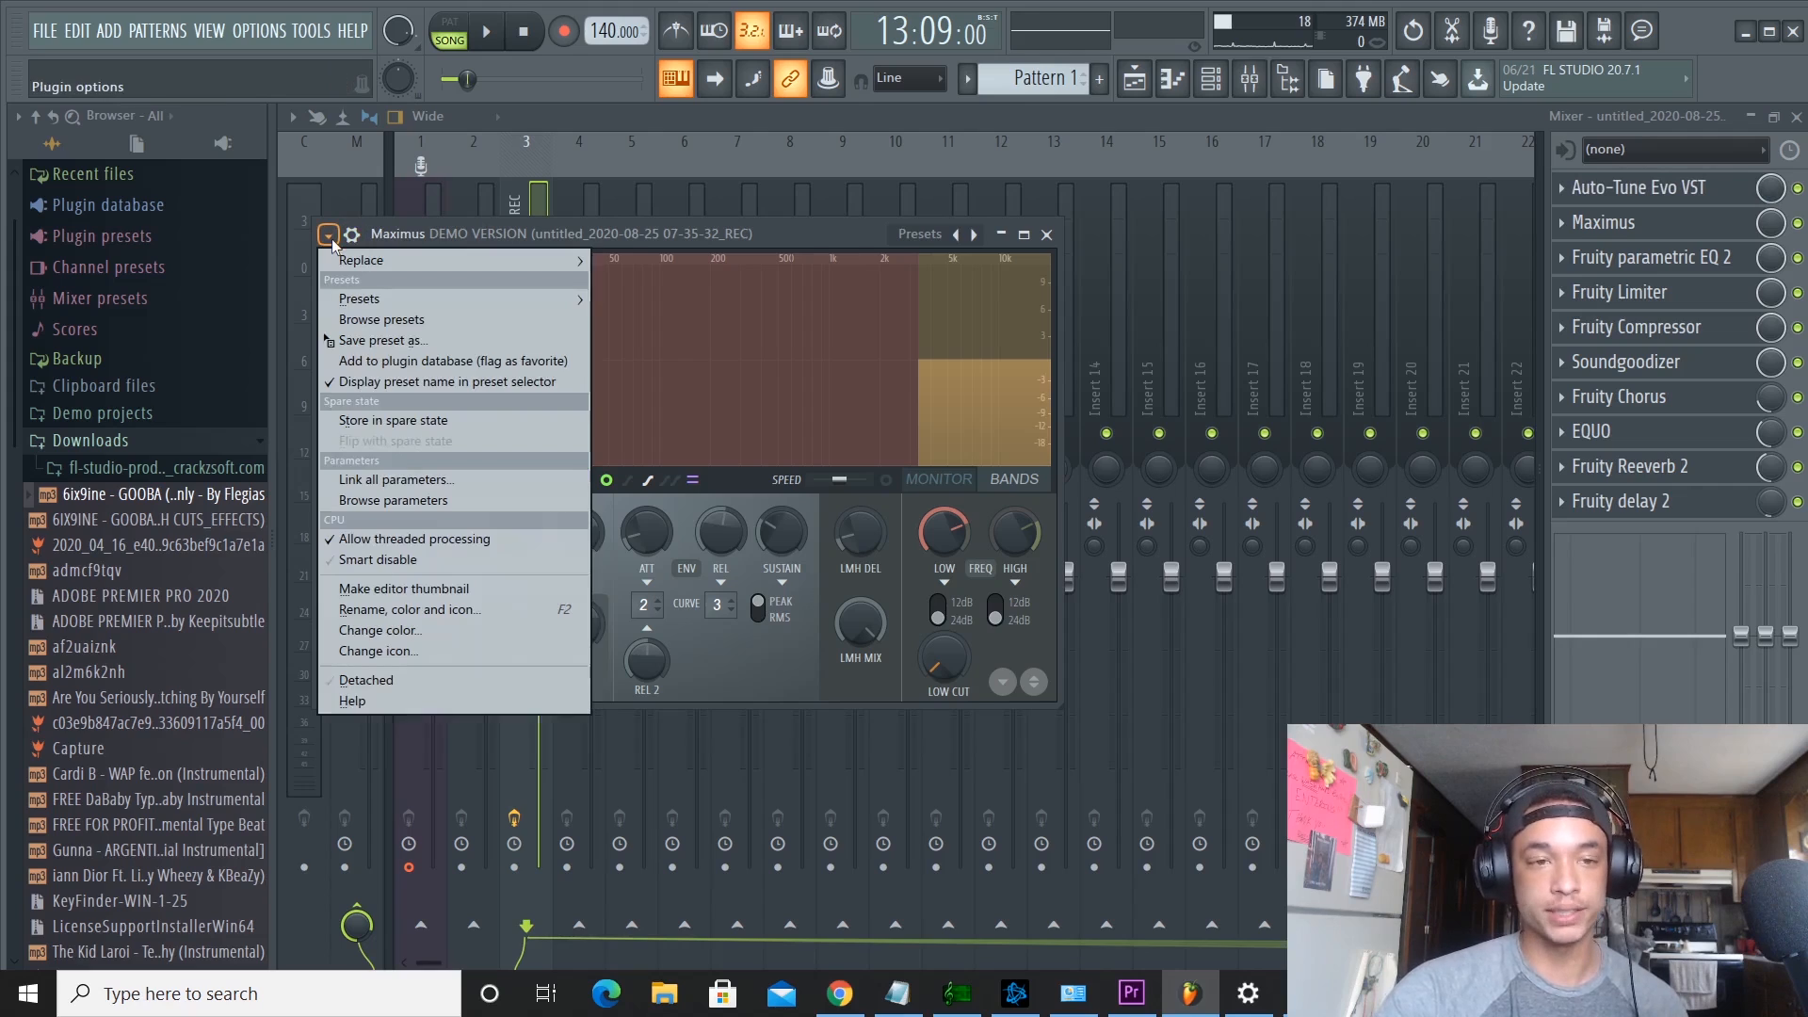
pyautogui.moveTo(403, 303)
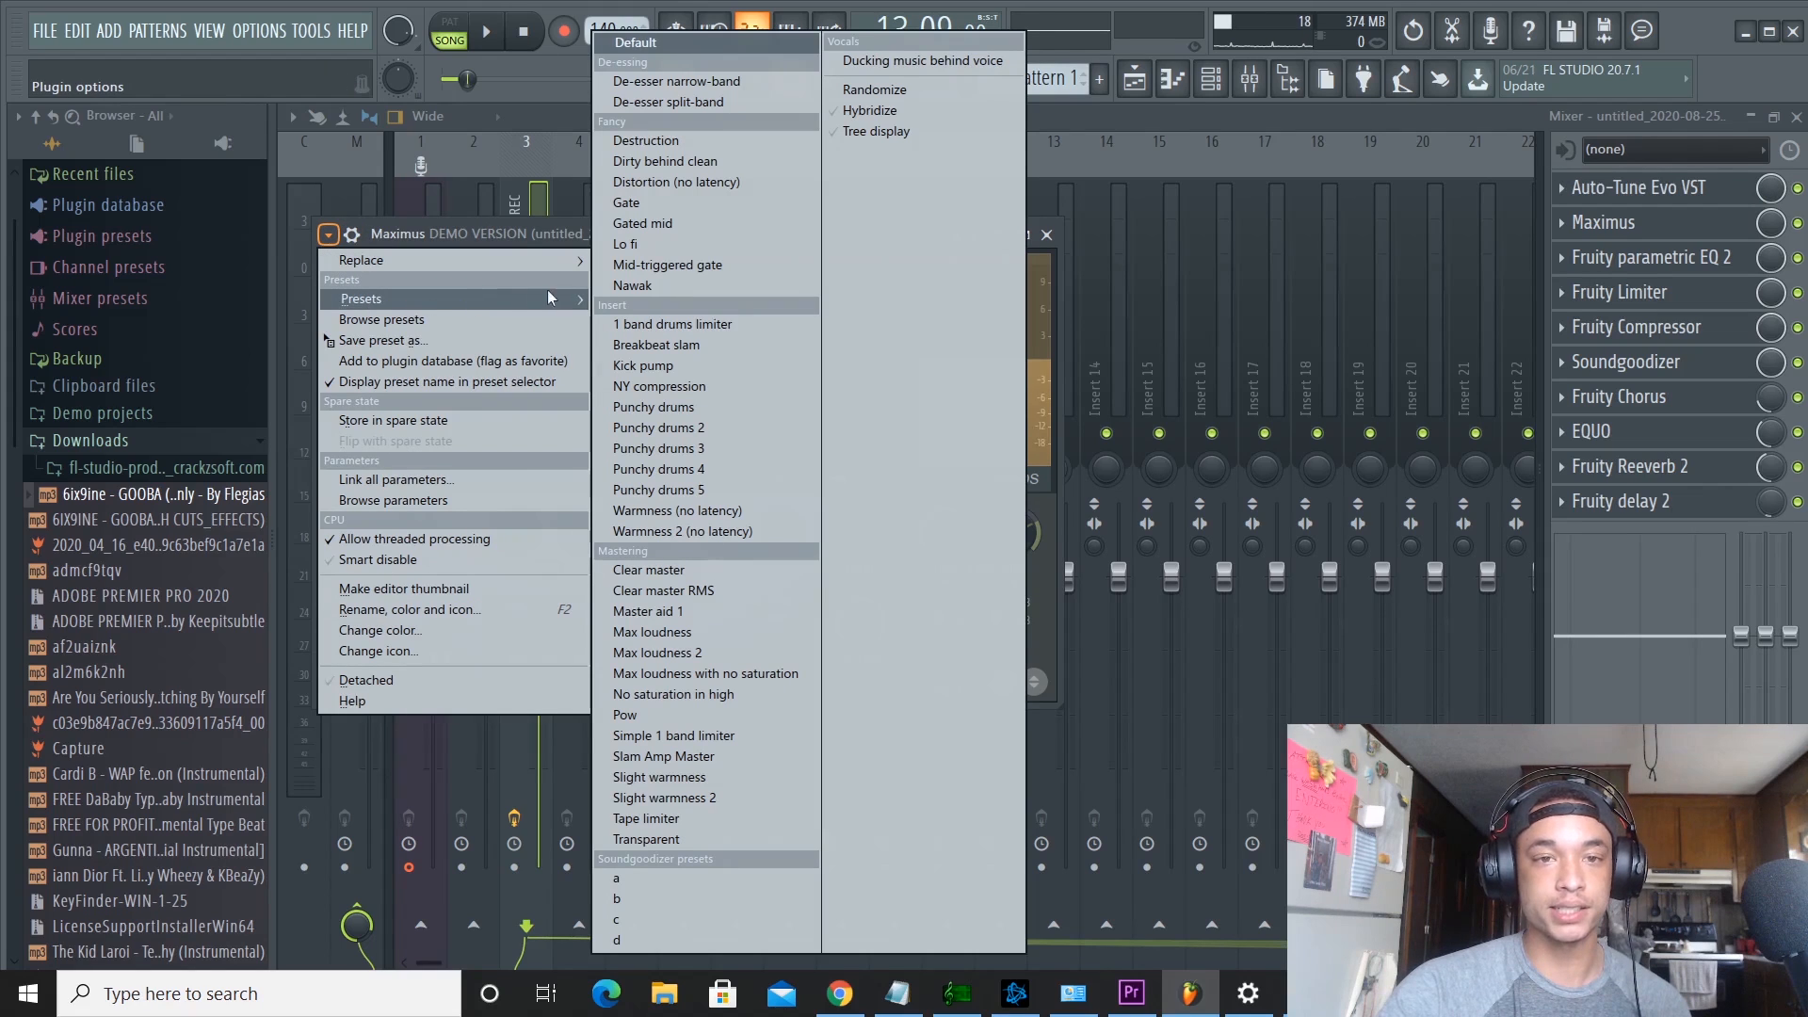
pyautogui.click(1685, 36)
# Examine the Fruity parametric EQ 2 curve on the vocal track and bring up Fruity Limiter
pyautogui.click(1659, 292)
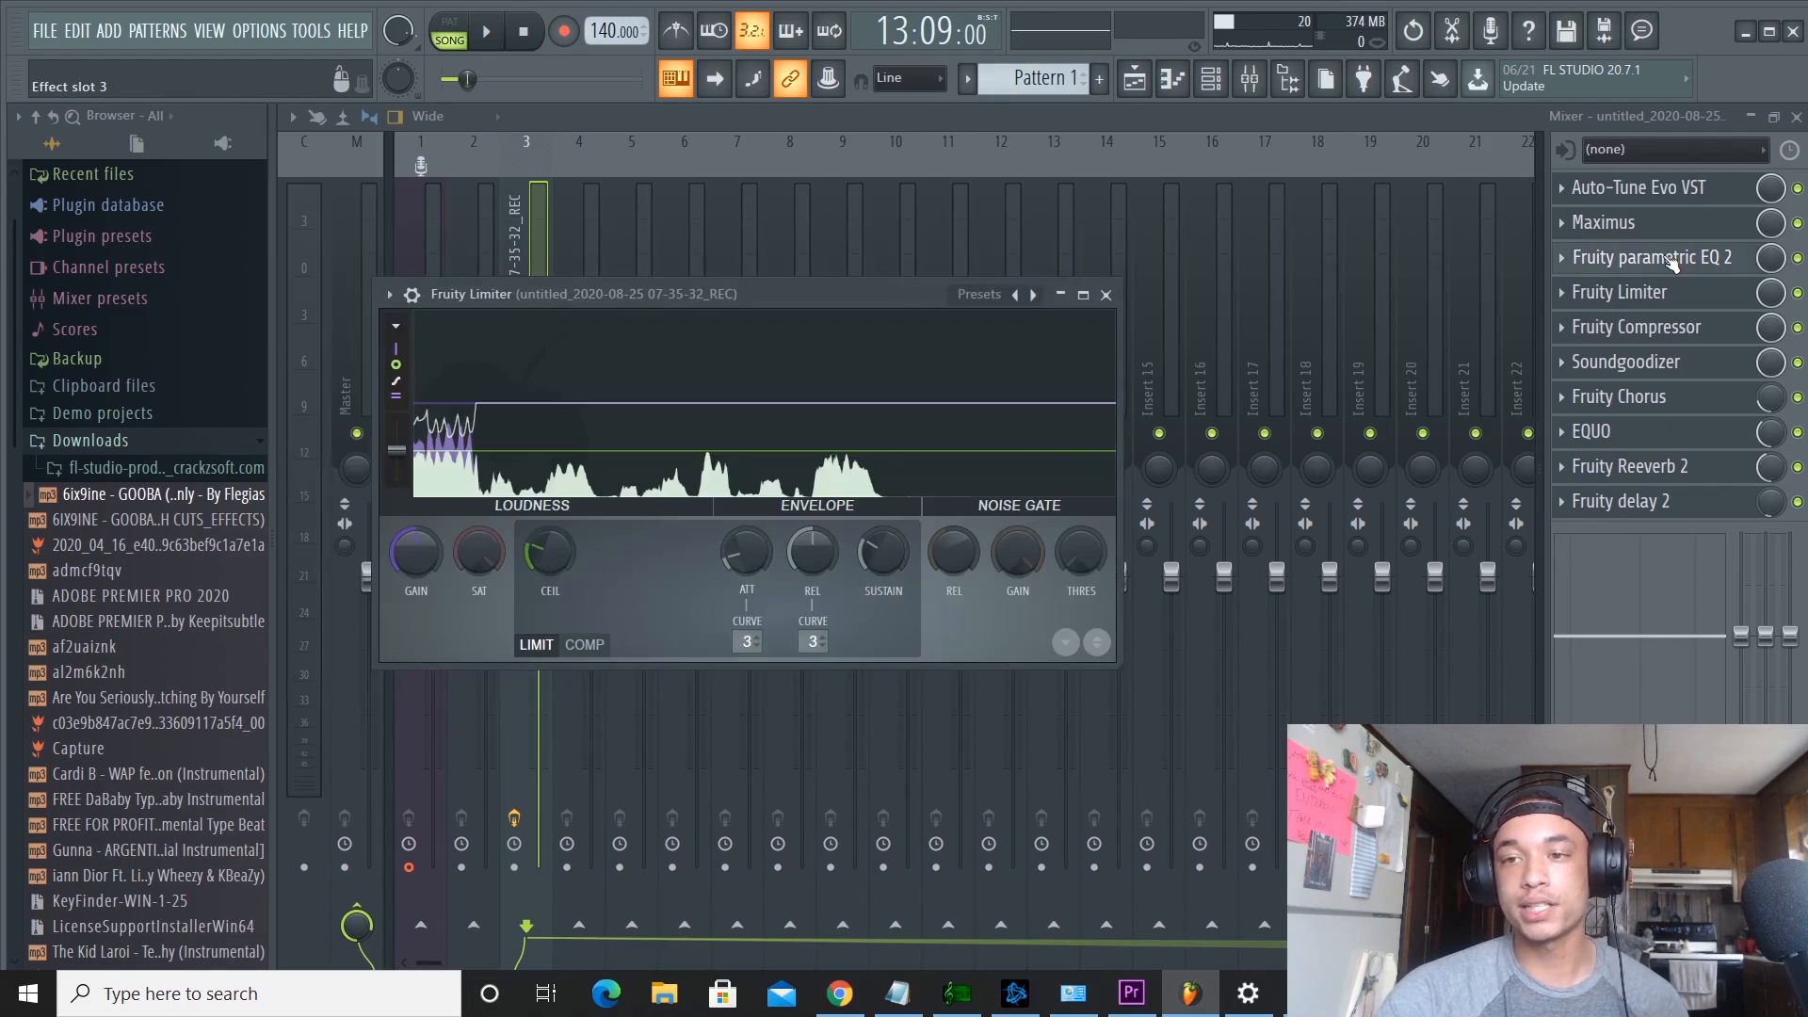
pyautogui.click(1672, 264)
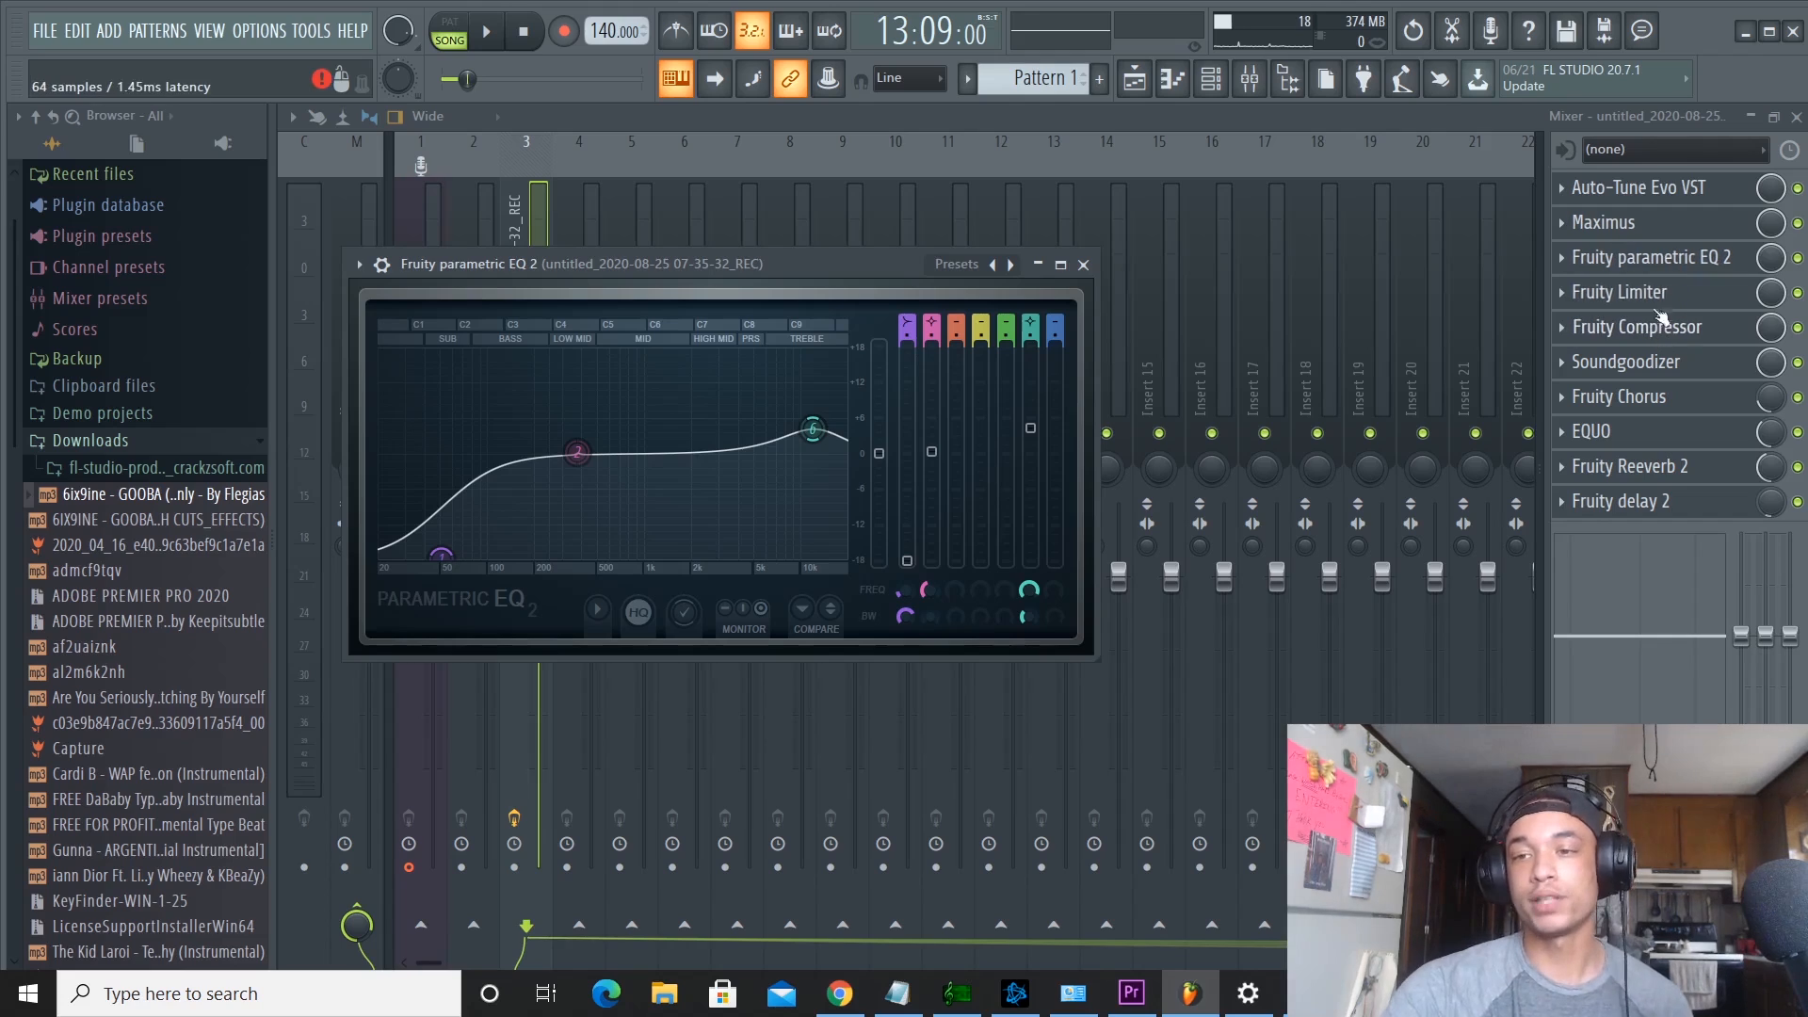
pyautogui.click(1671, 327)
pyautogui.click(1665, 293)
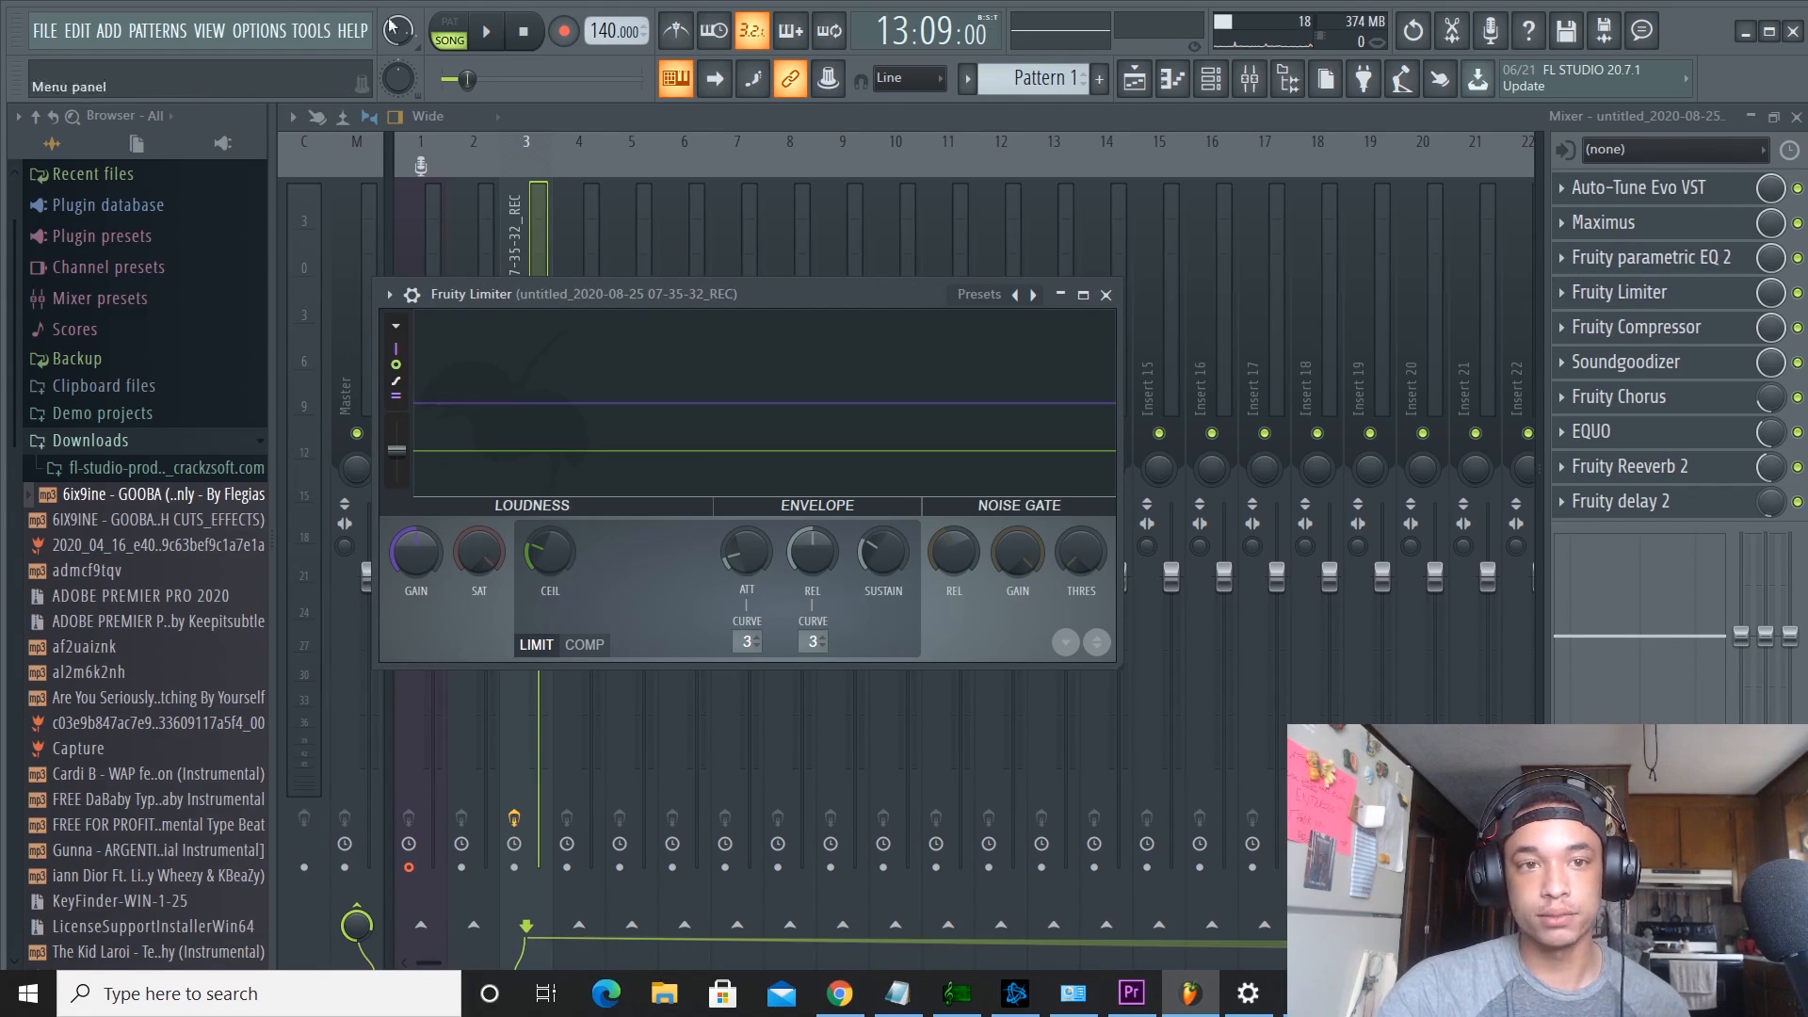
# Play part of the vocal through Fruity Limiter, check its ceiling against the waveform and close the limiter
pyautogui.click(487, 32)
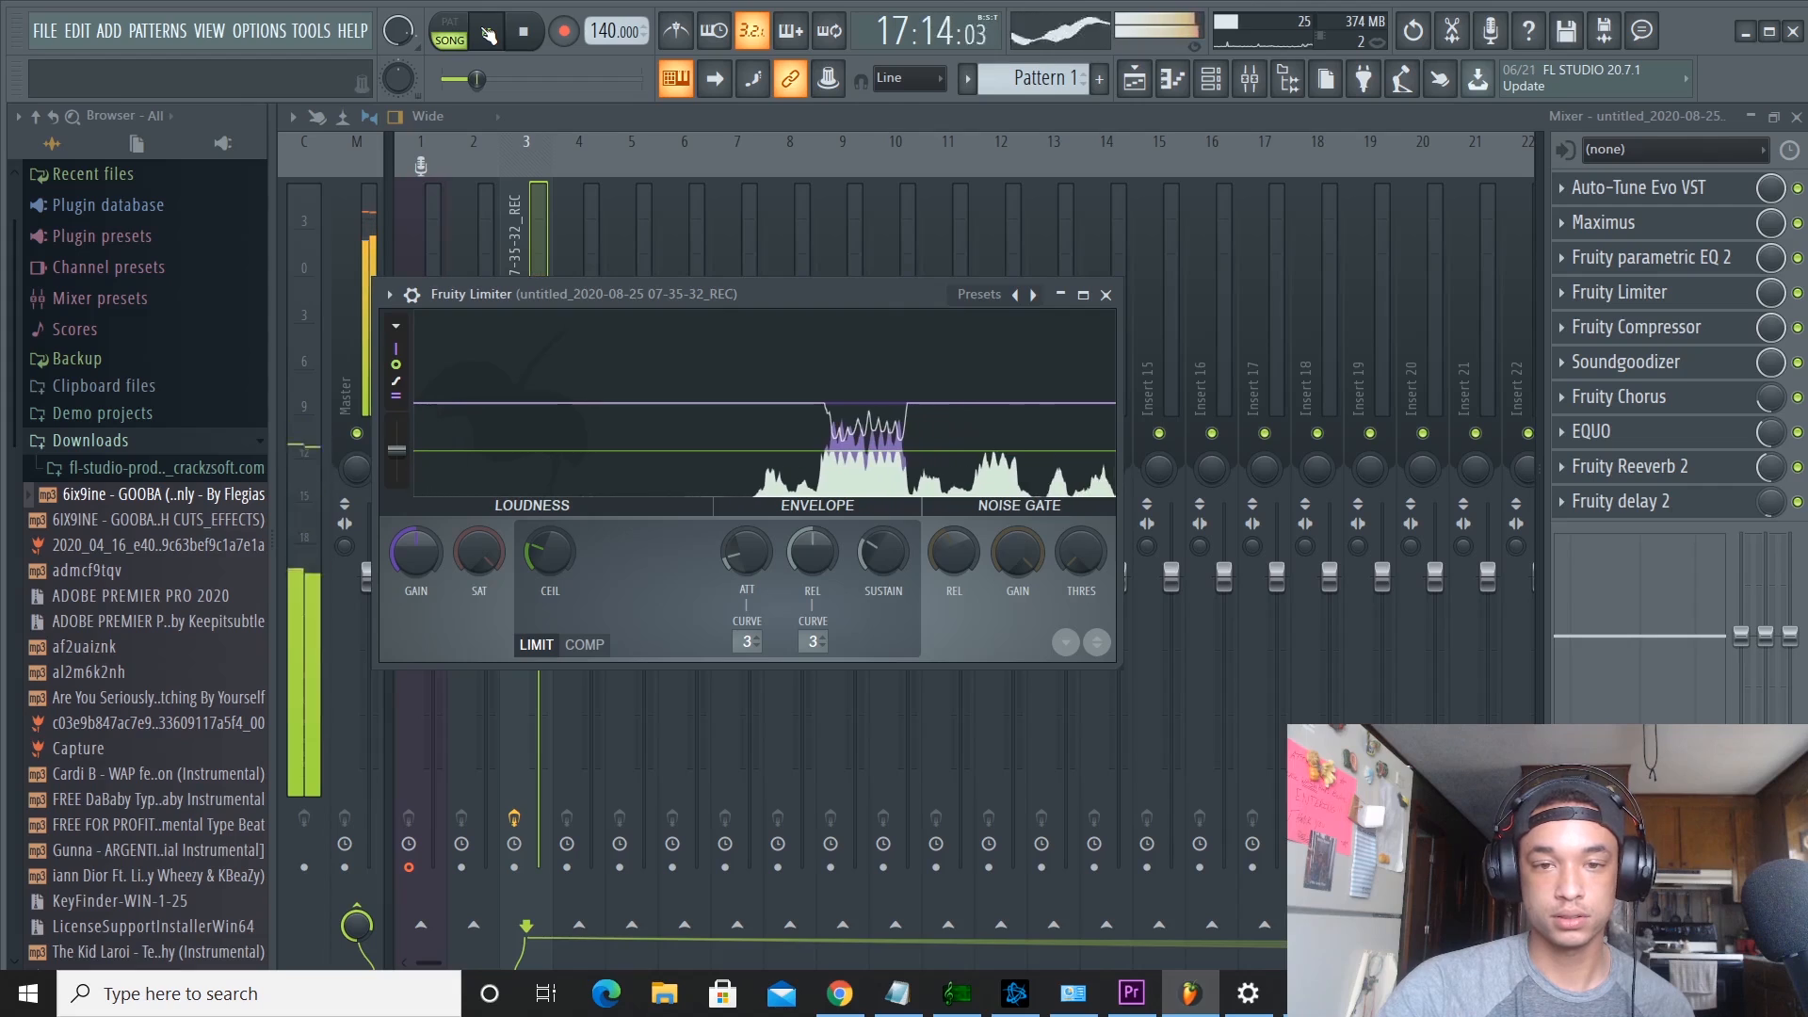
pyautogui.click(489, 35)
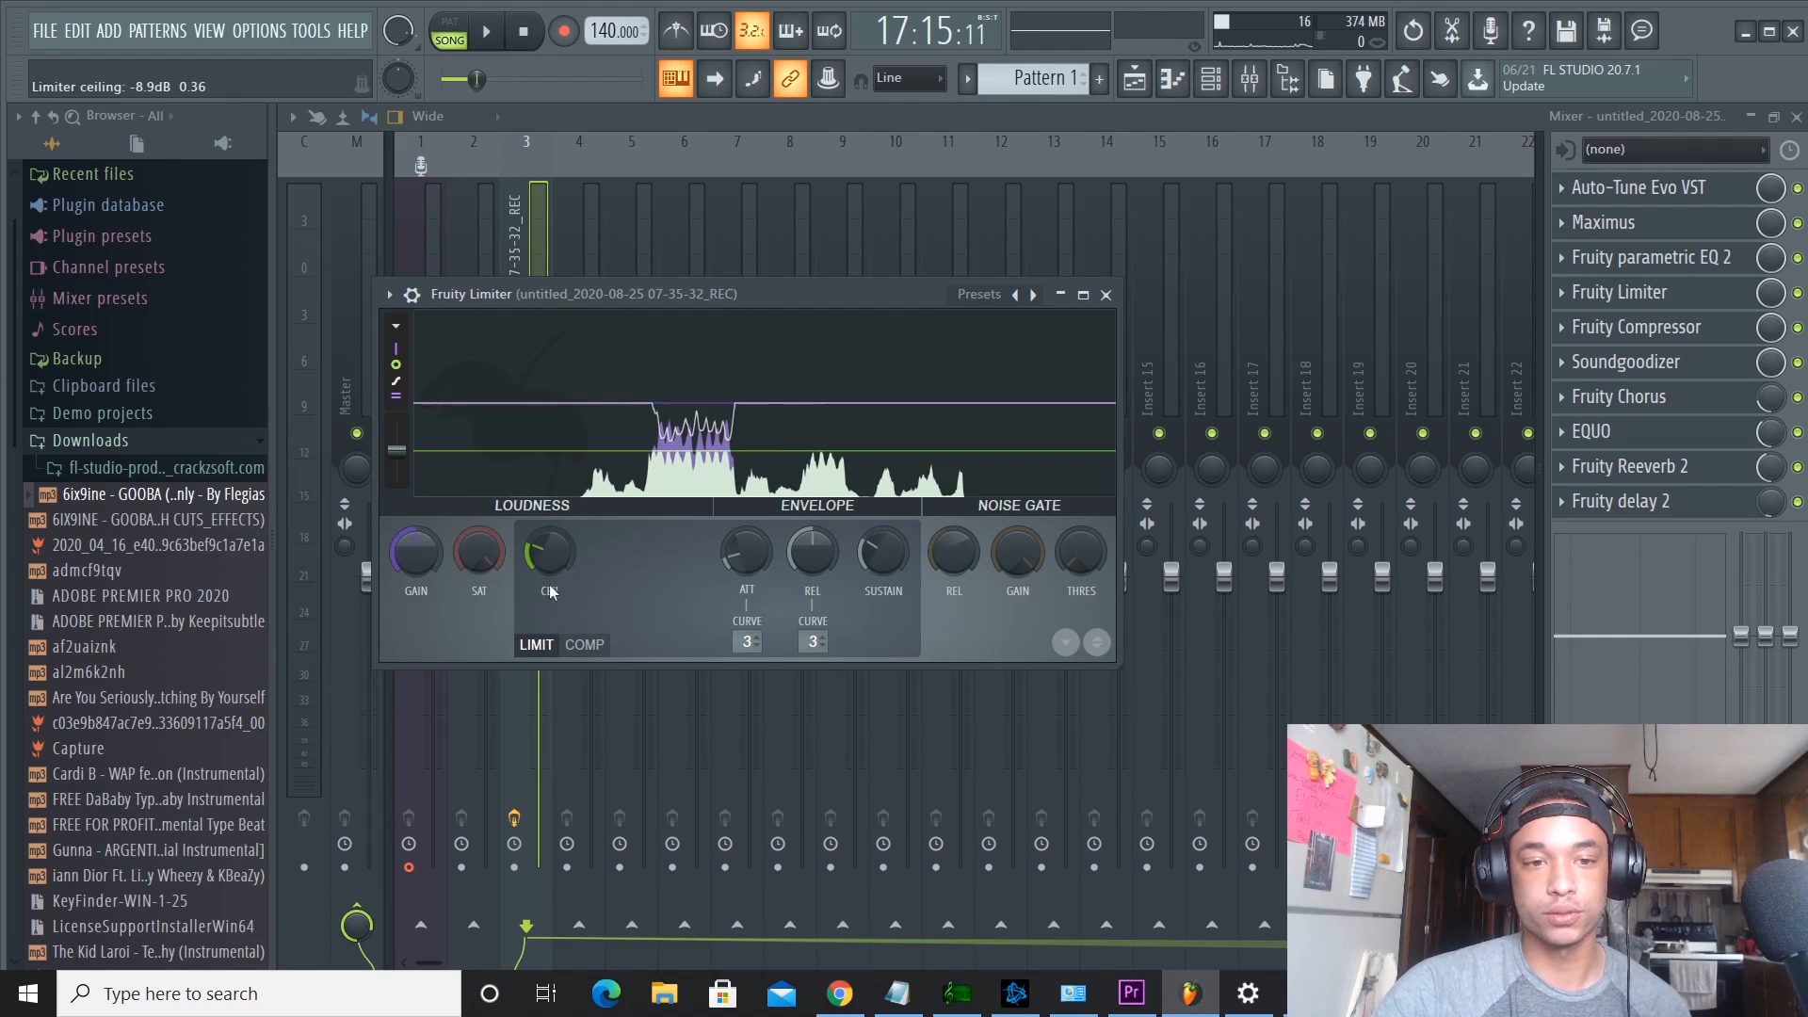
pyautogui.moveTo(550, 553)
pyautogui.mouseDown()
pyautogui.moveTo(550, 499)
pyautogui.moveTo(563, 560)
pyautogui.mouseUp()
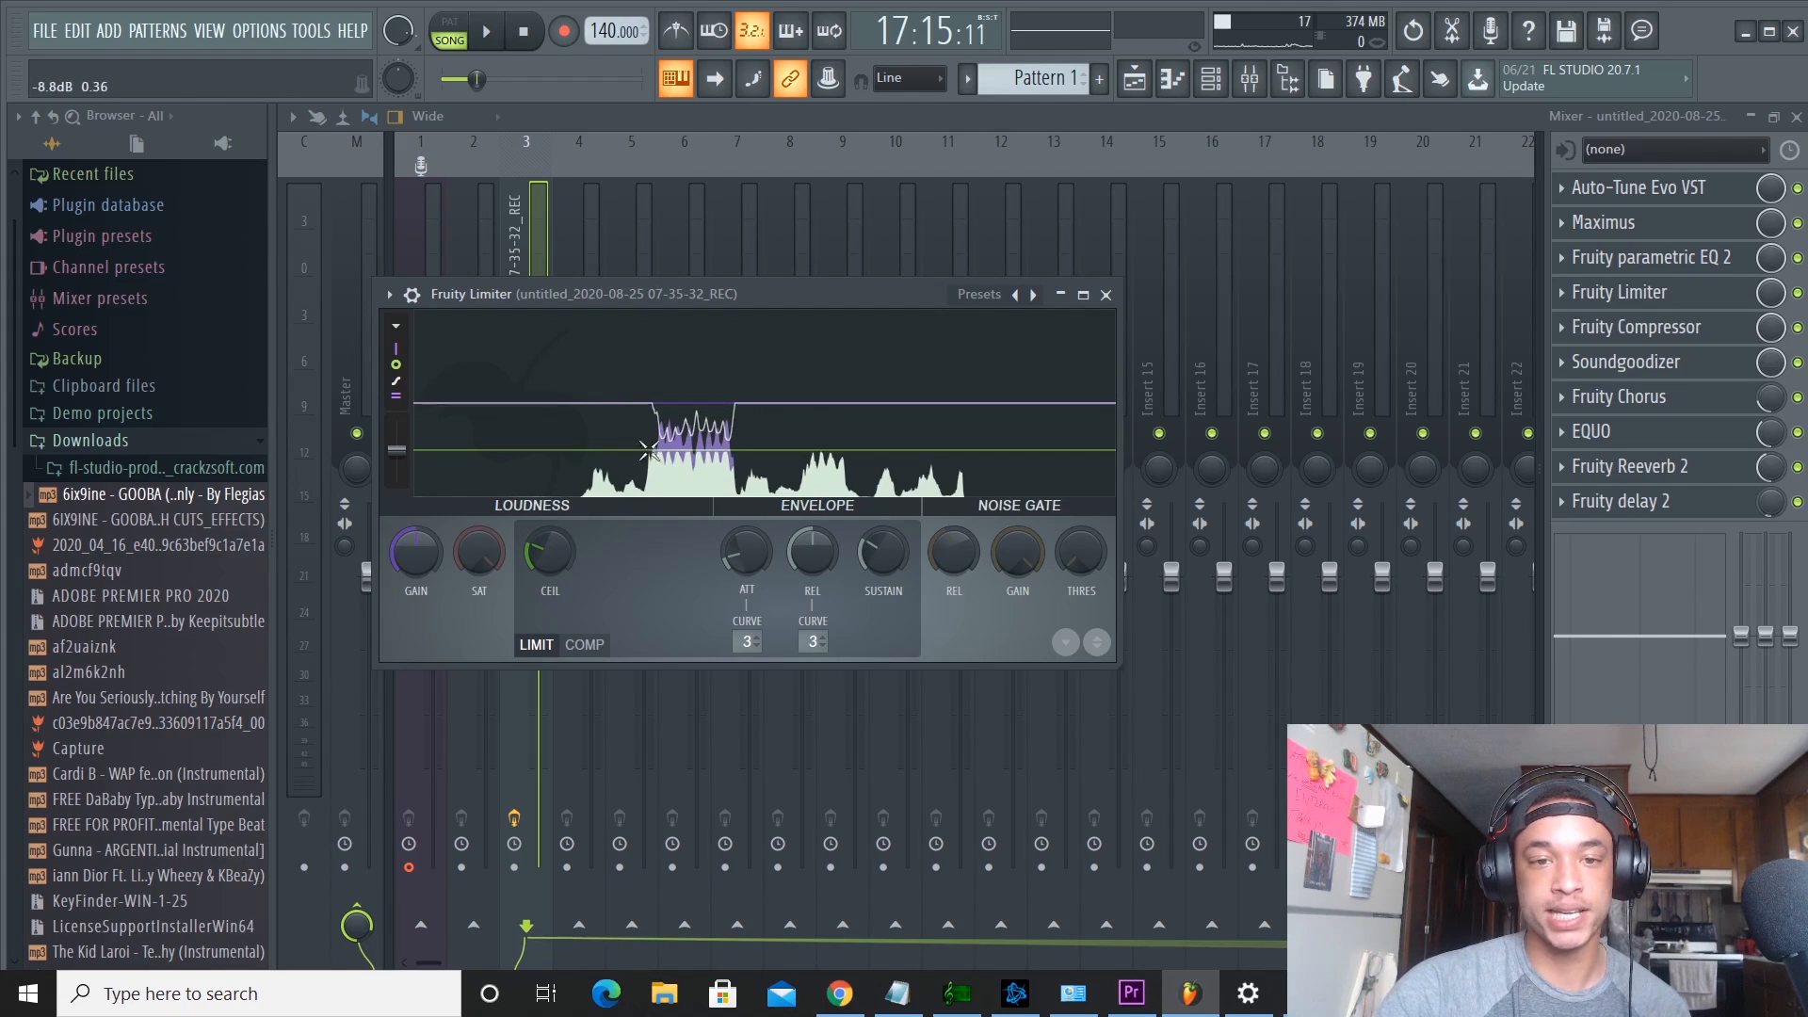
pyautogui.moveTo(532, 563); pyautogui.dragTo(532, 566)
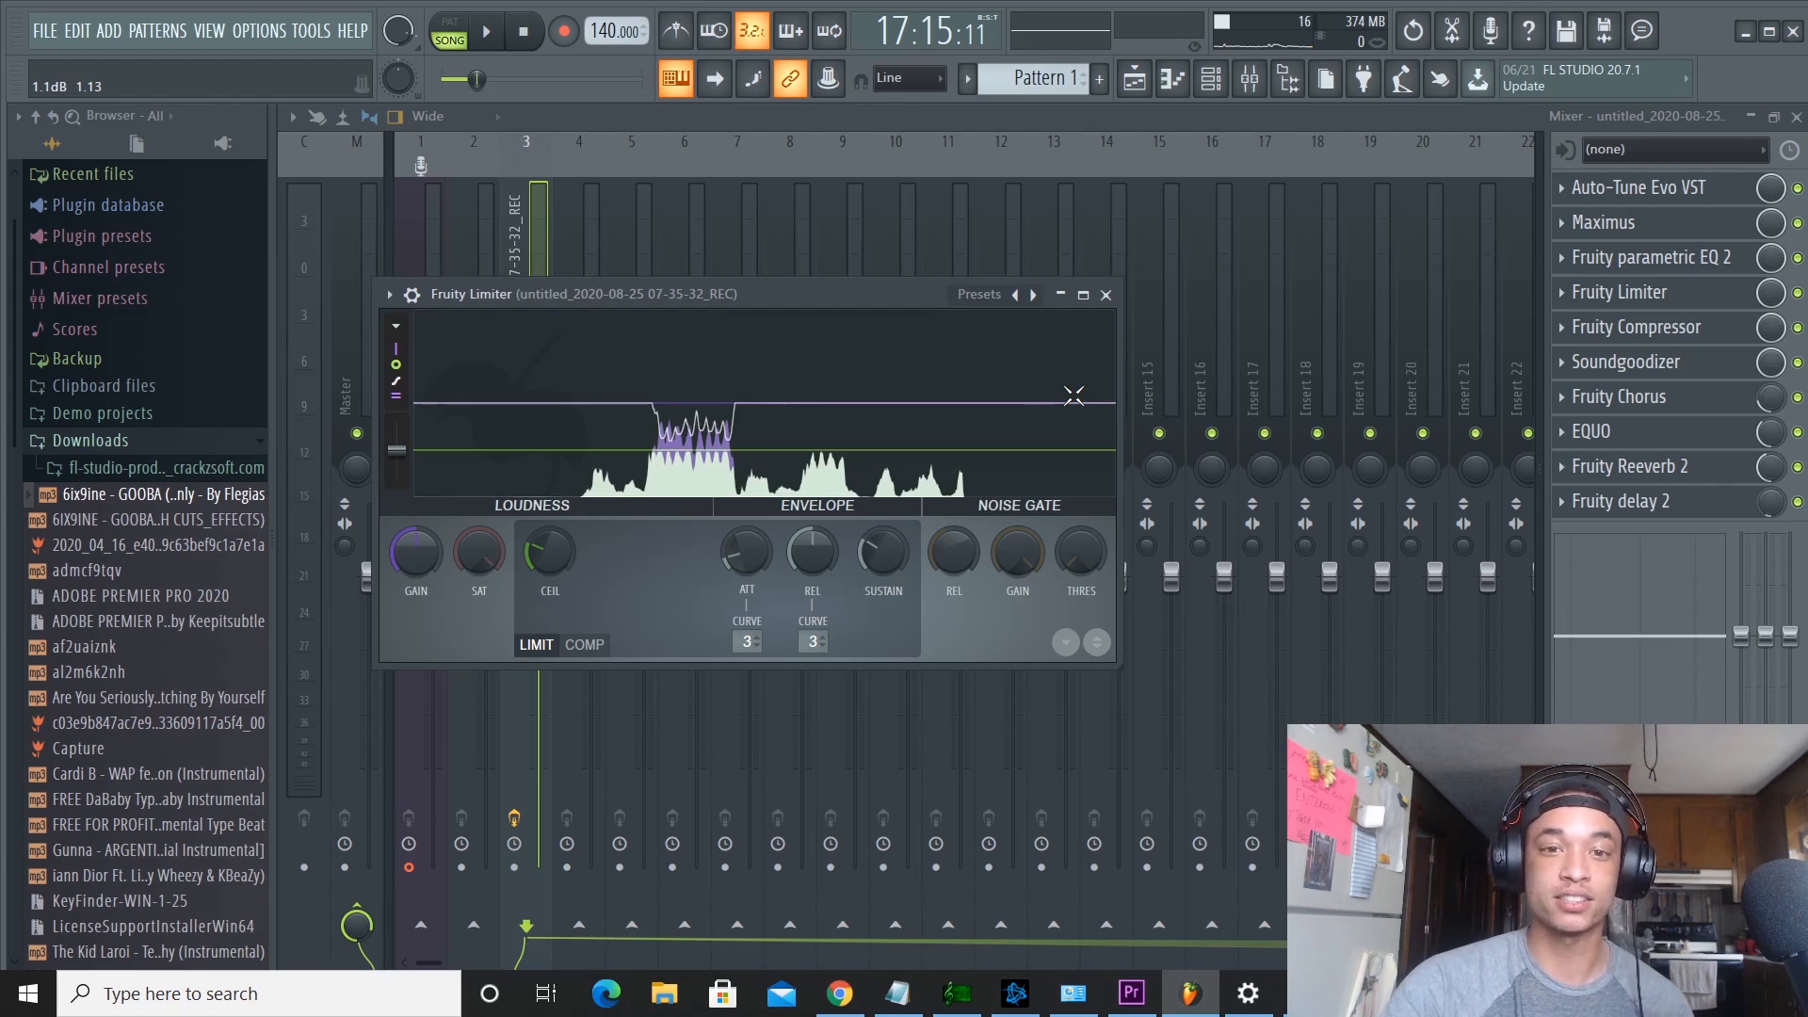
pyautogui.click(1108, 295)
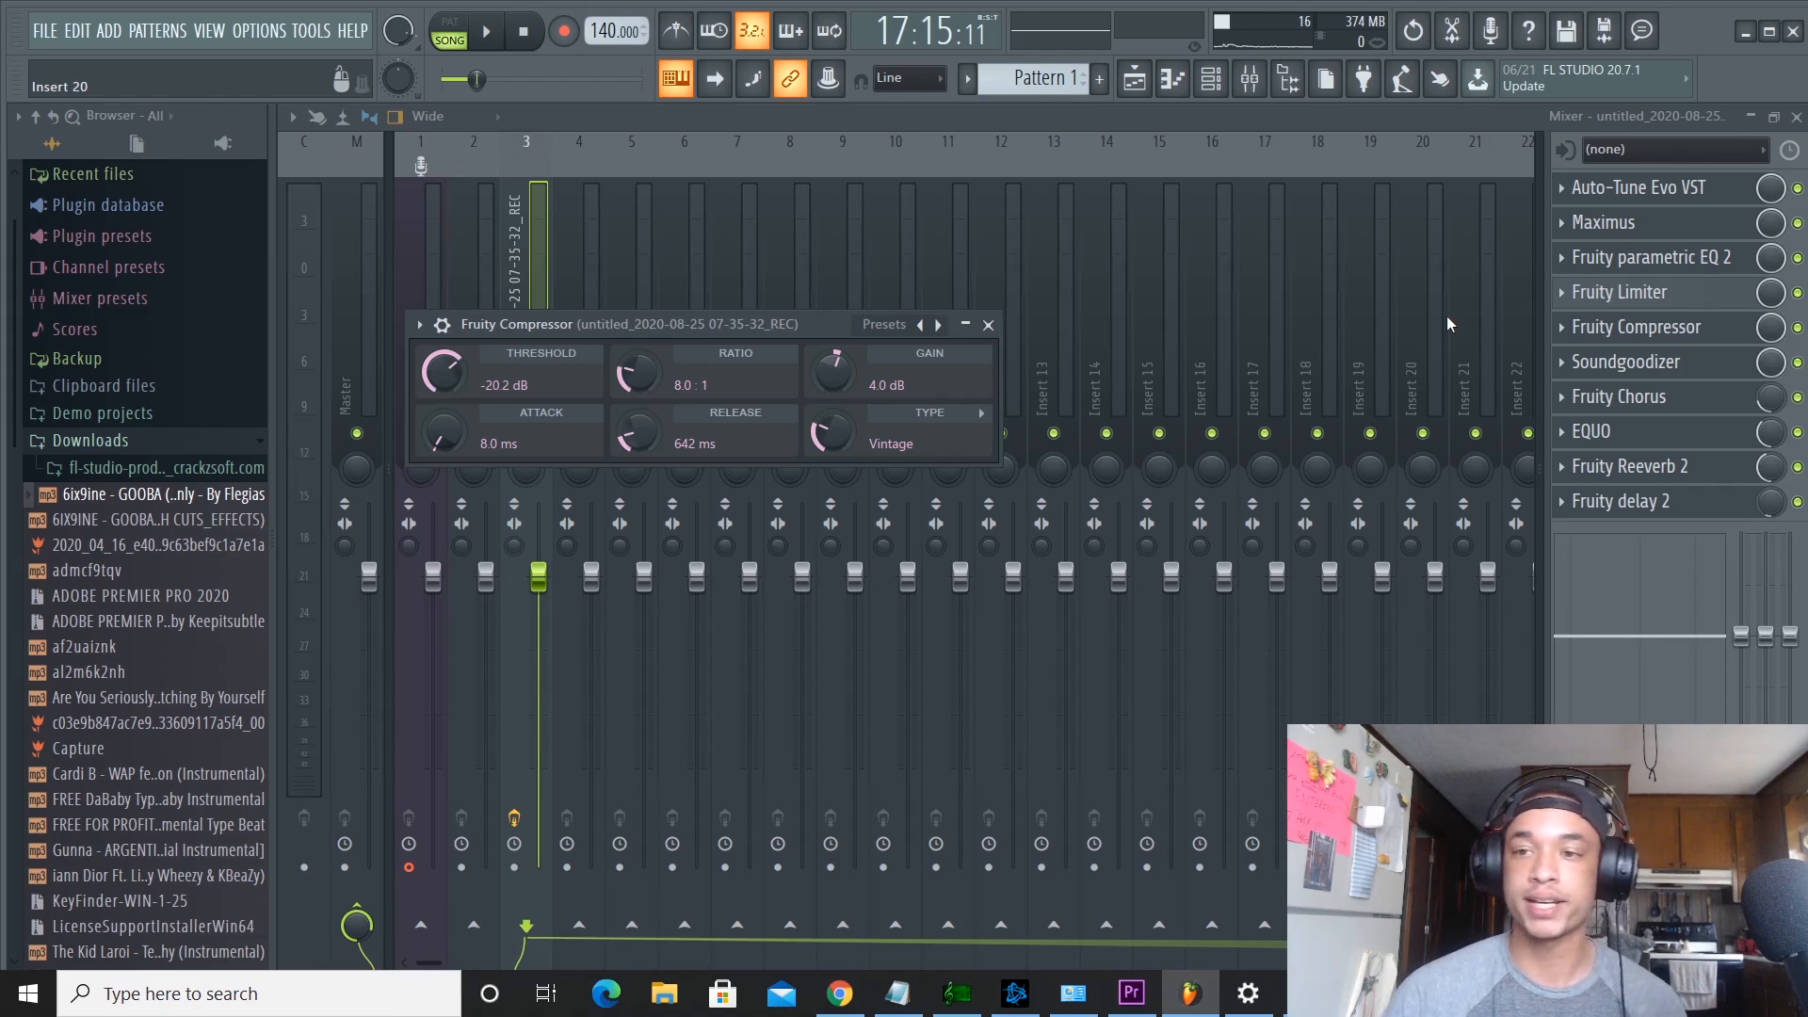
# Review Soundgoodizer on the vocal track and select the CE Chorus preset in Fruity Chorus
pyautogui.click(1676, 364)
pyautogui.click(1677, 365)
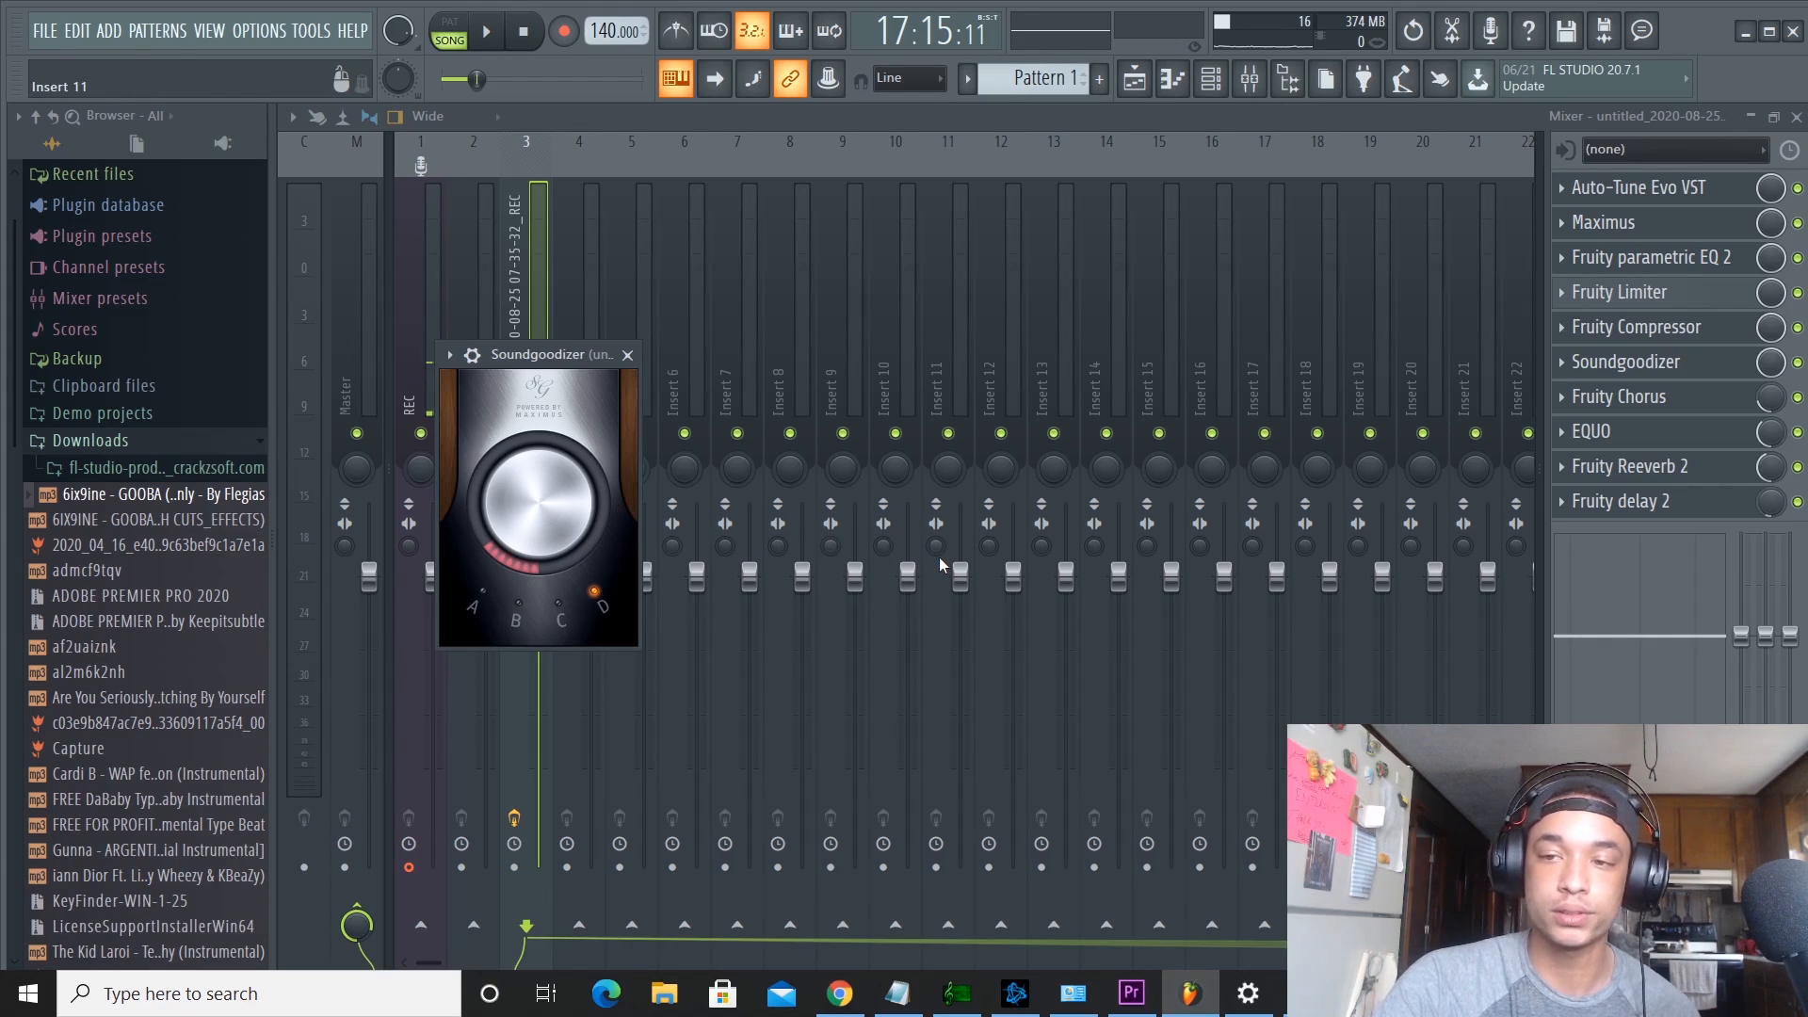
pyautogui.click(1690, 403)
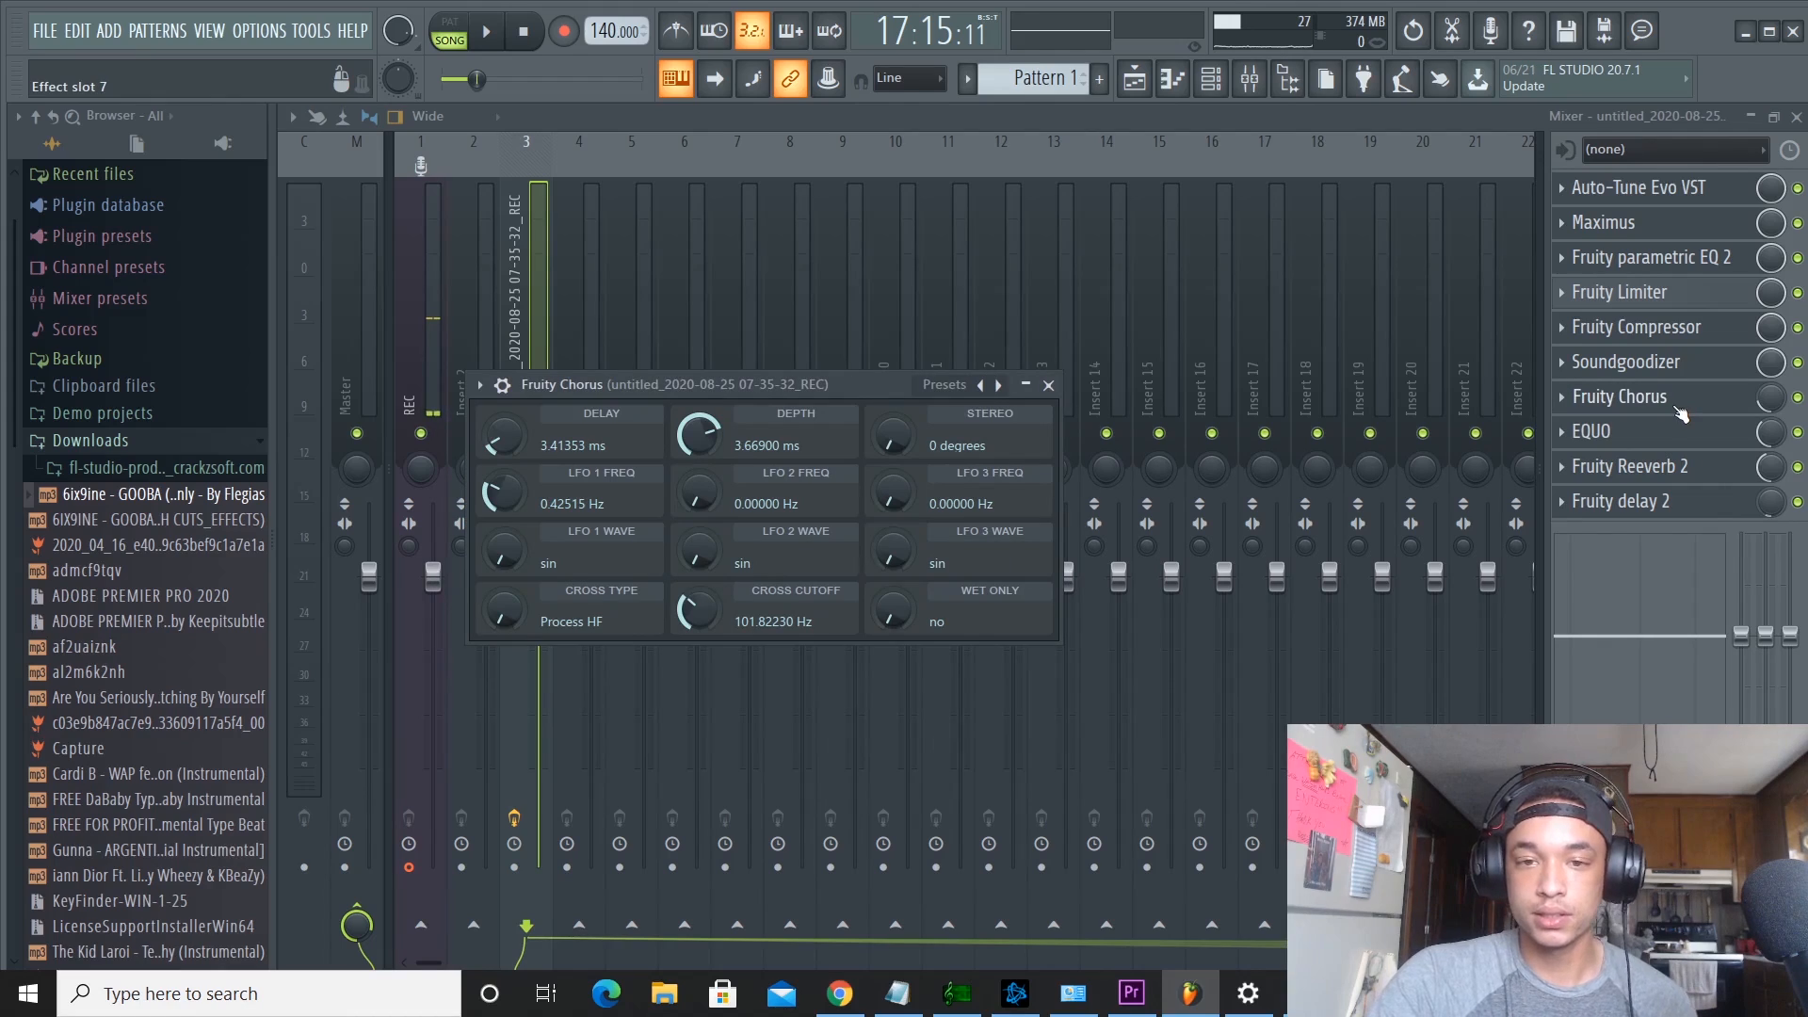
pyautogui.click(1000, 387)
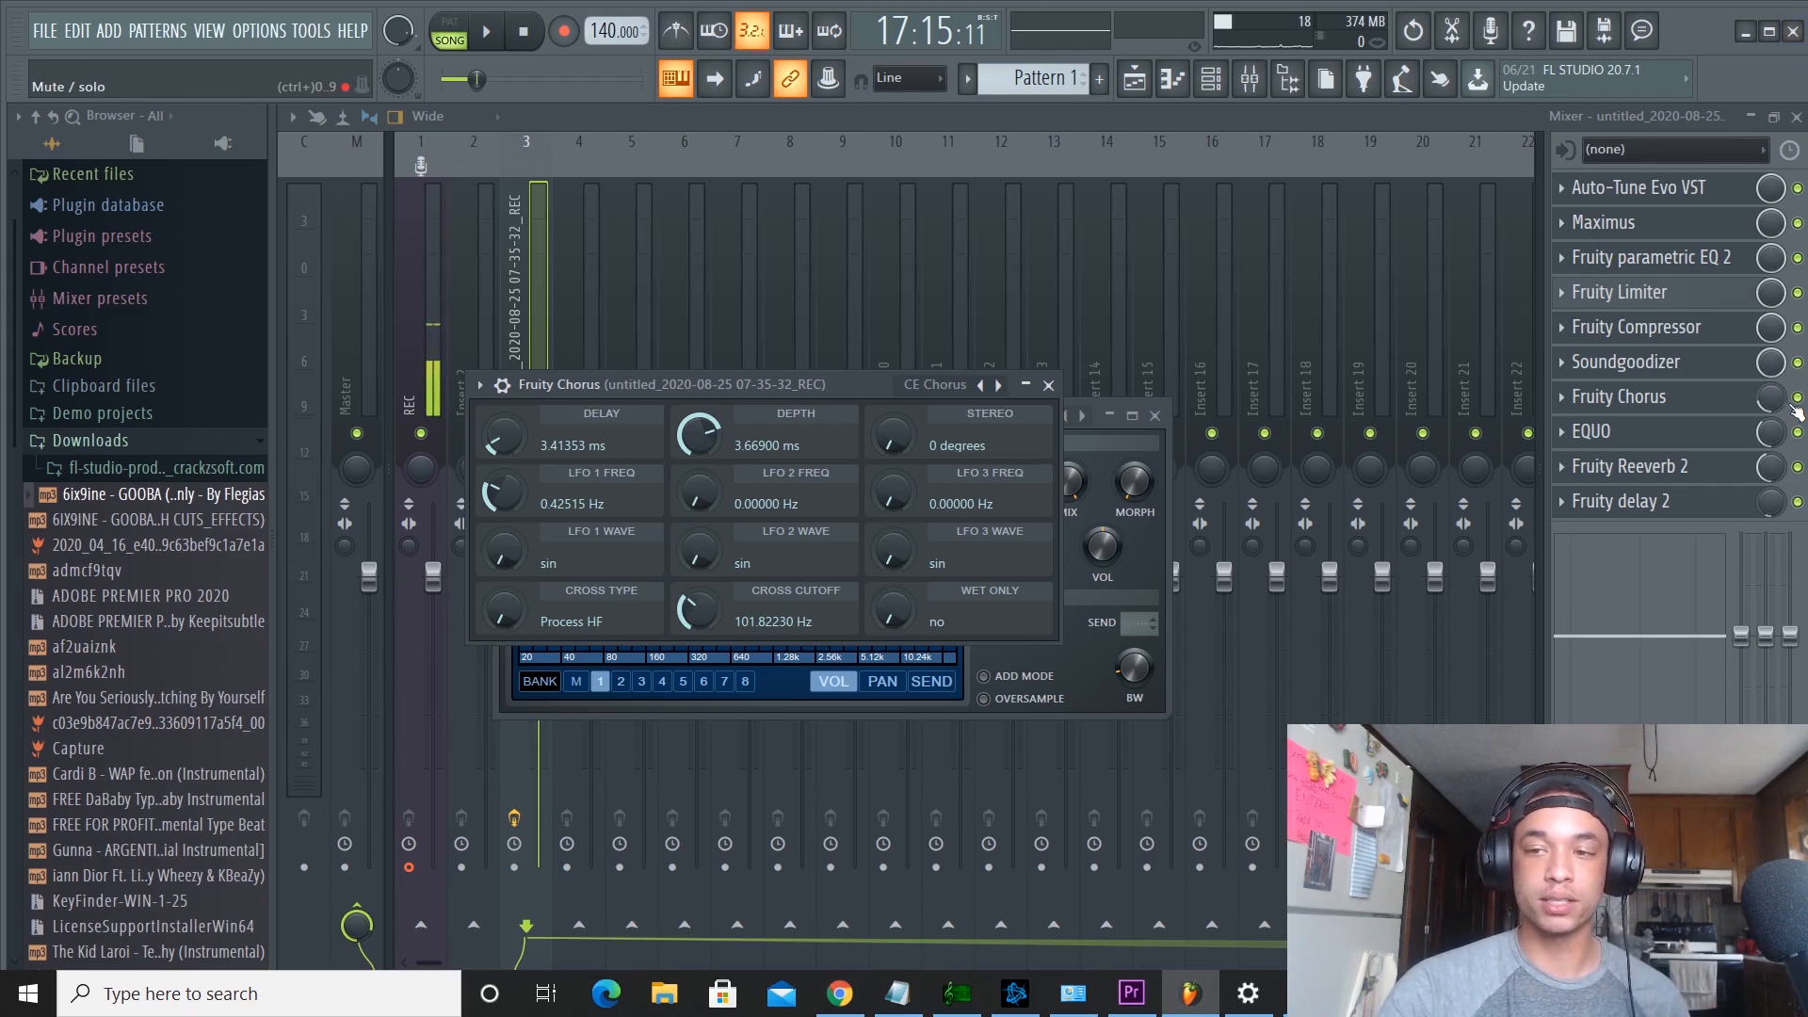
# Examine the settings of EQUO, Fruity Reeverb 2 and Fruity delay 2 on the vocal track
pyautogui.click(1712, 443)
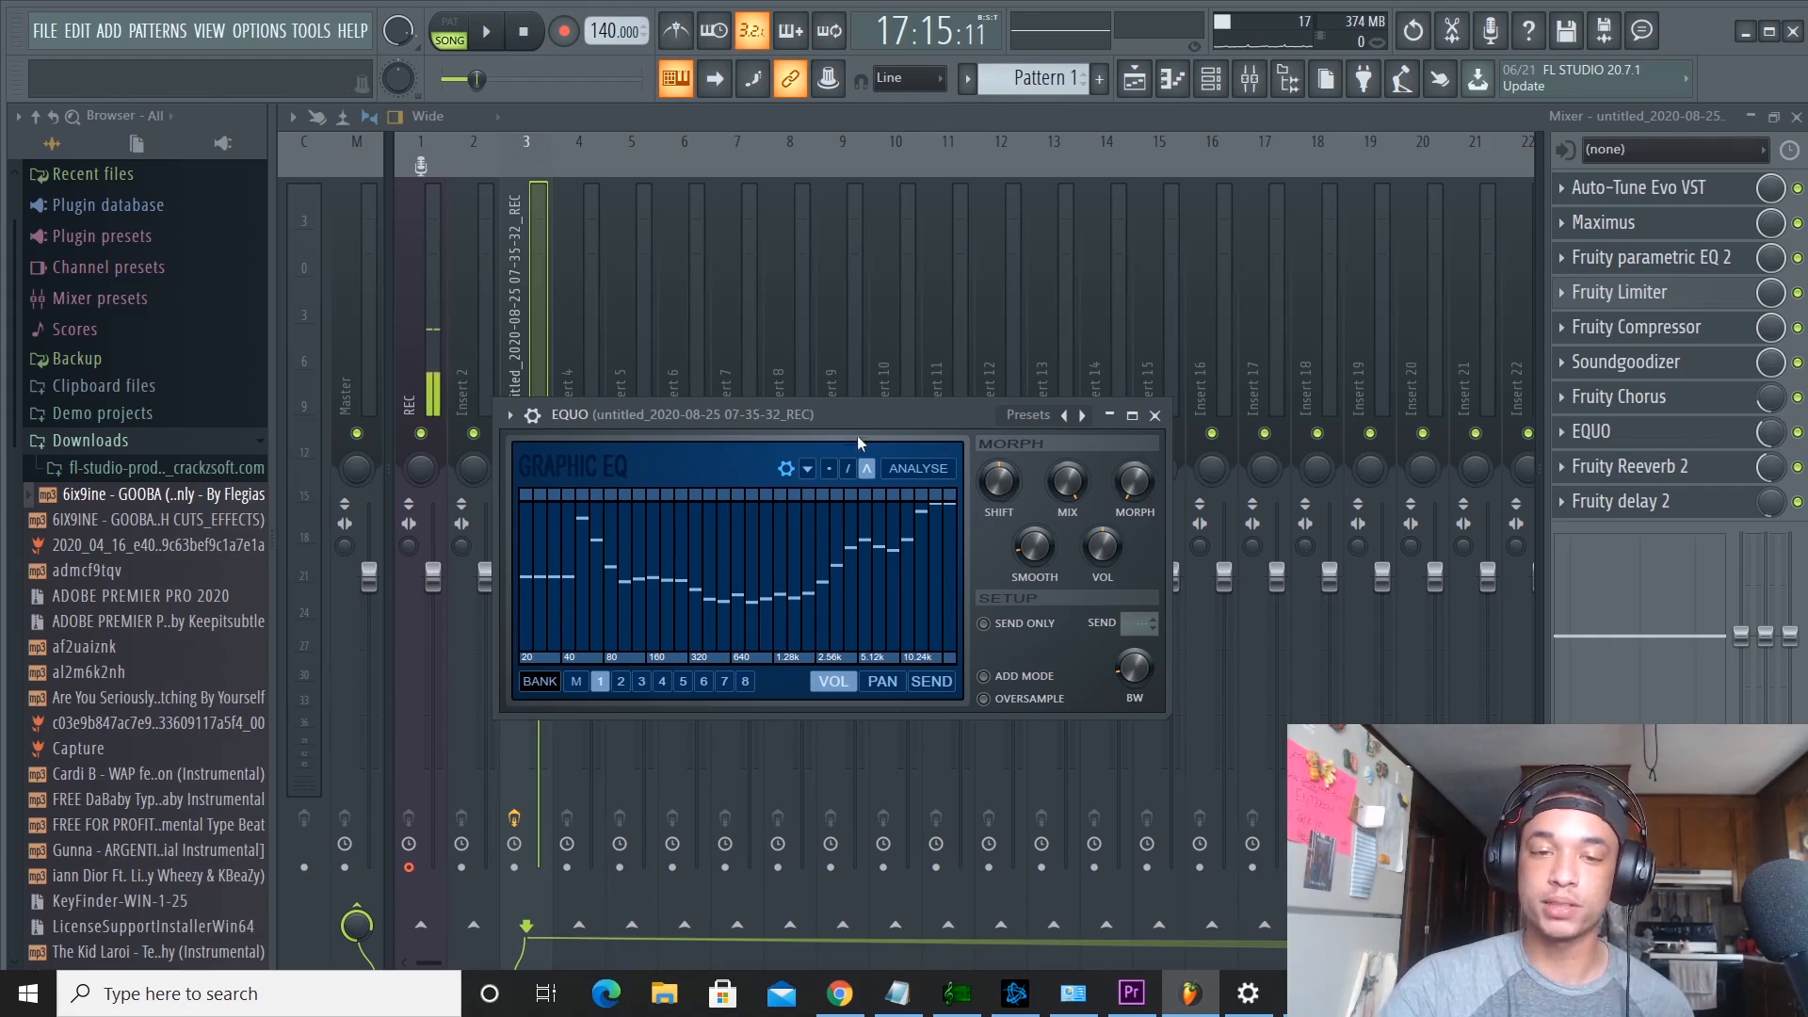
pyautogui.click(1688, 473)
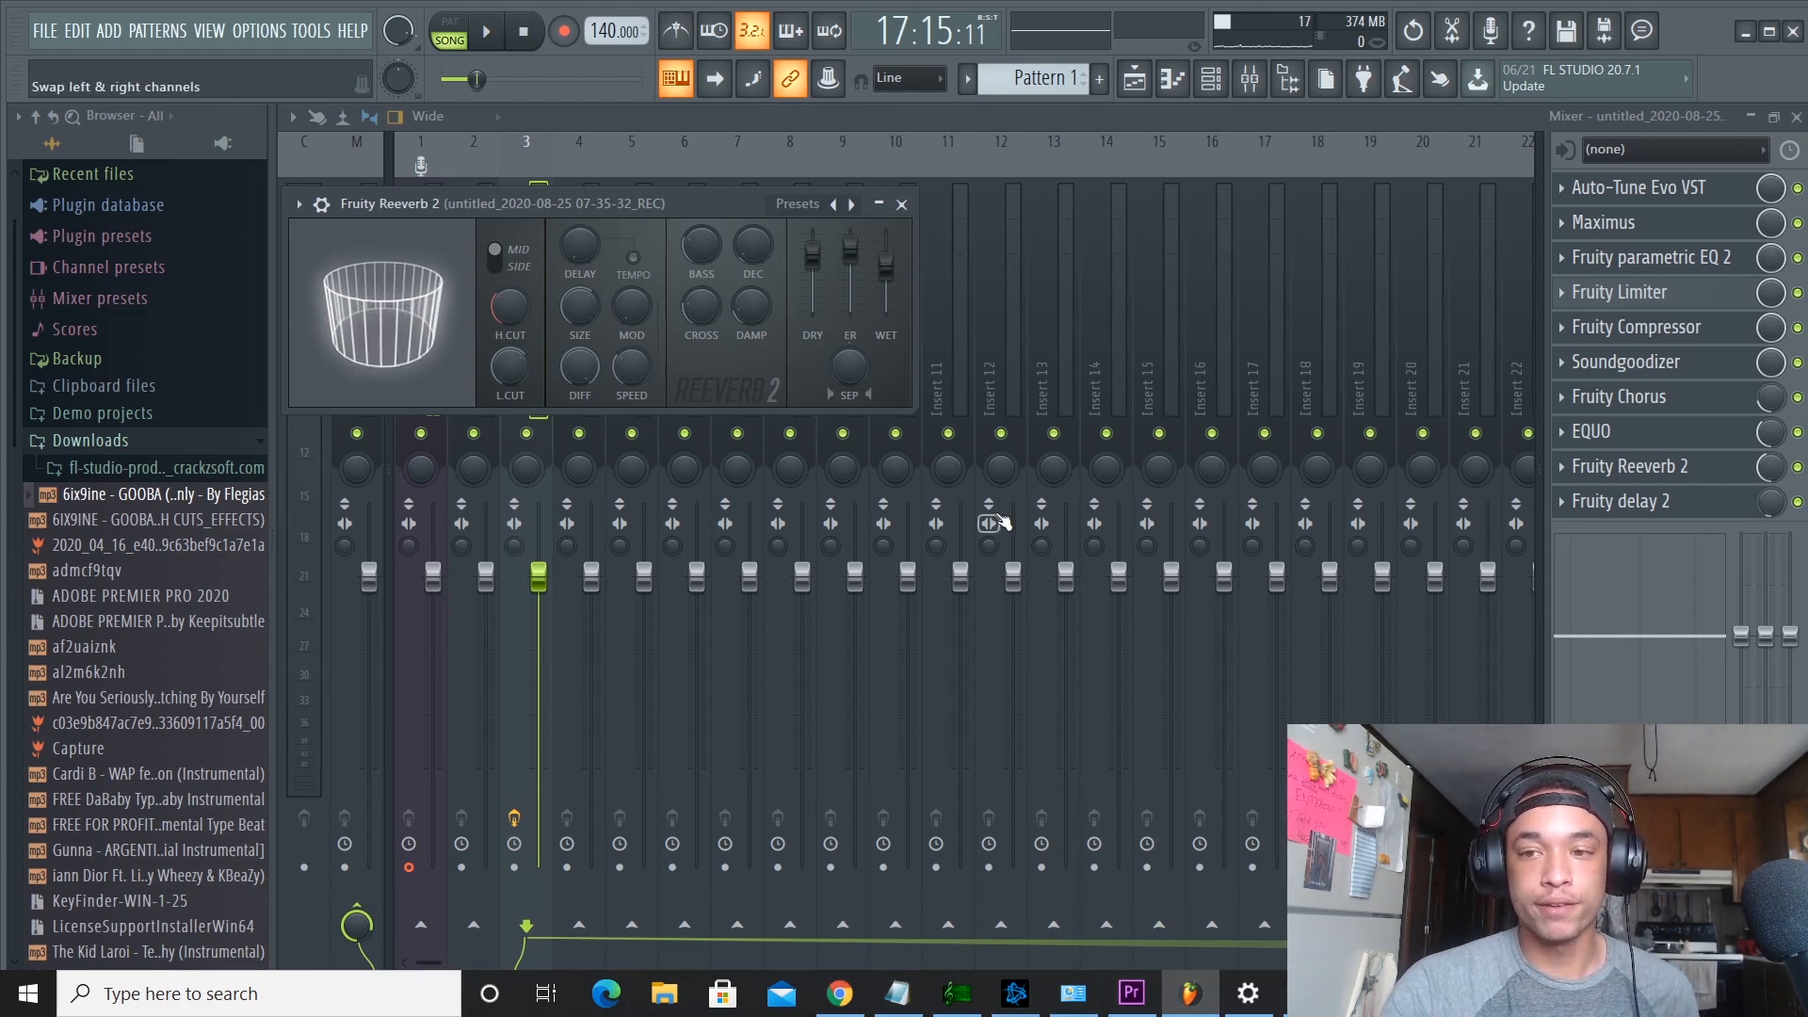
pyautogui.click(1673, 506)
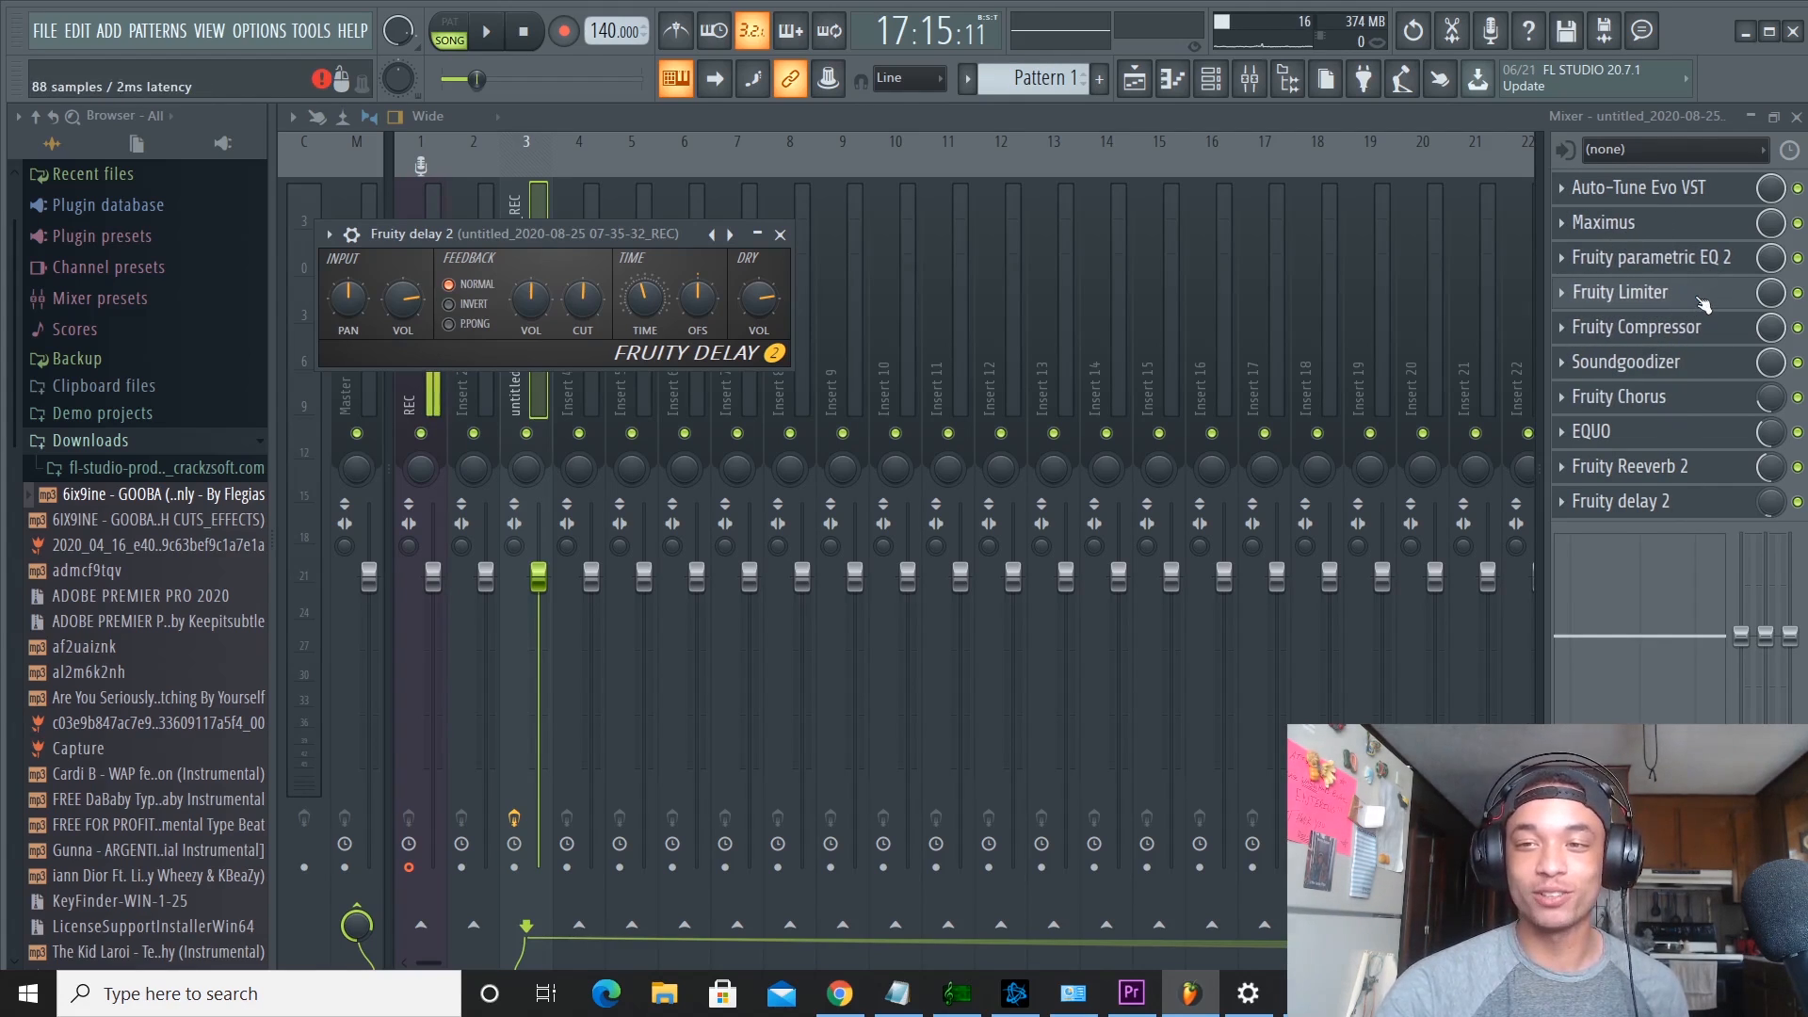
# Hide the mixer, return to the start position at bar 13 and replay the vocal with the instrumental
pyautogui.click(1750, 118)
pyautogui.click(972, 148)
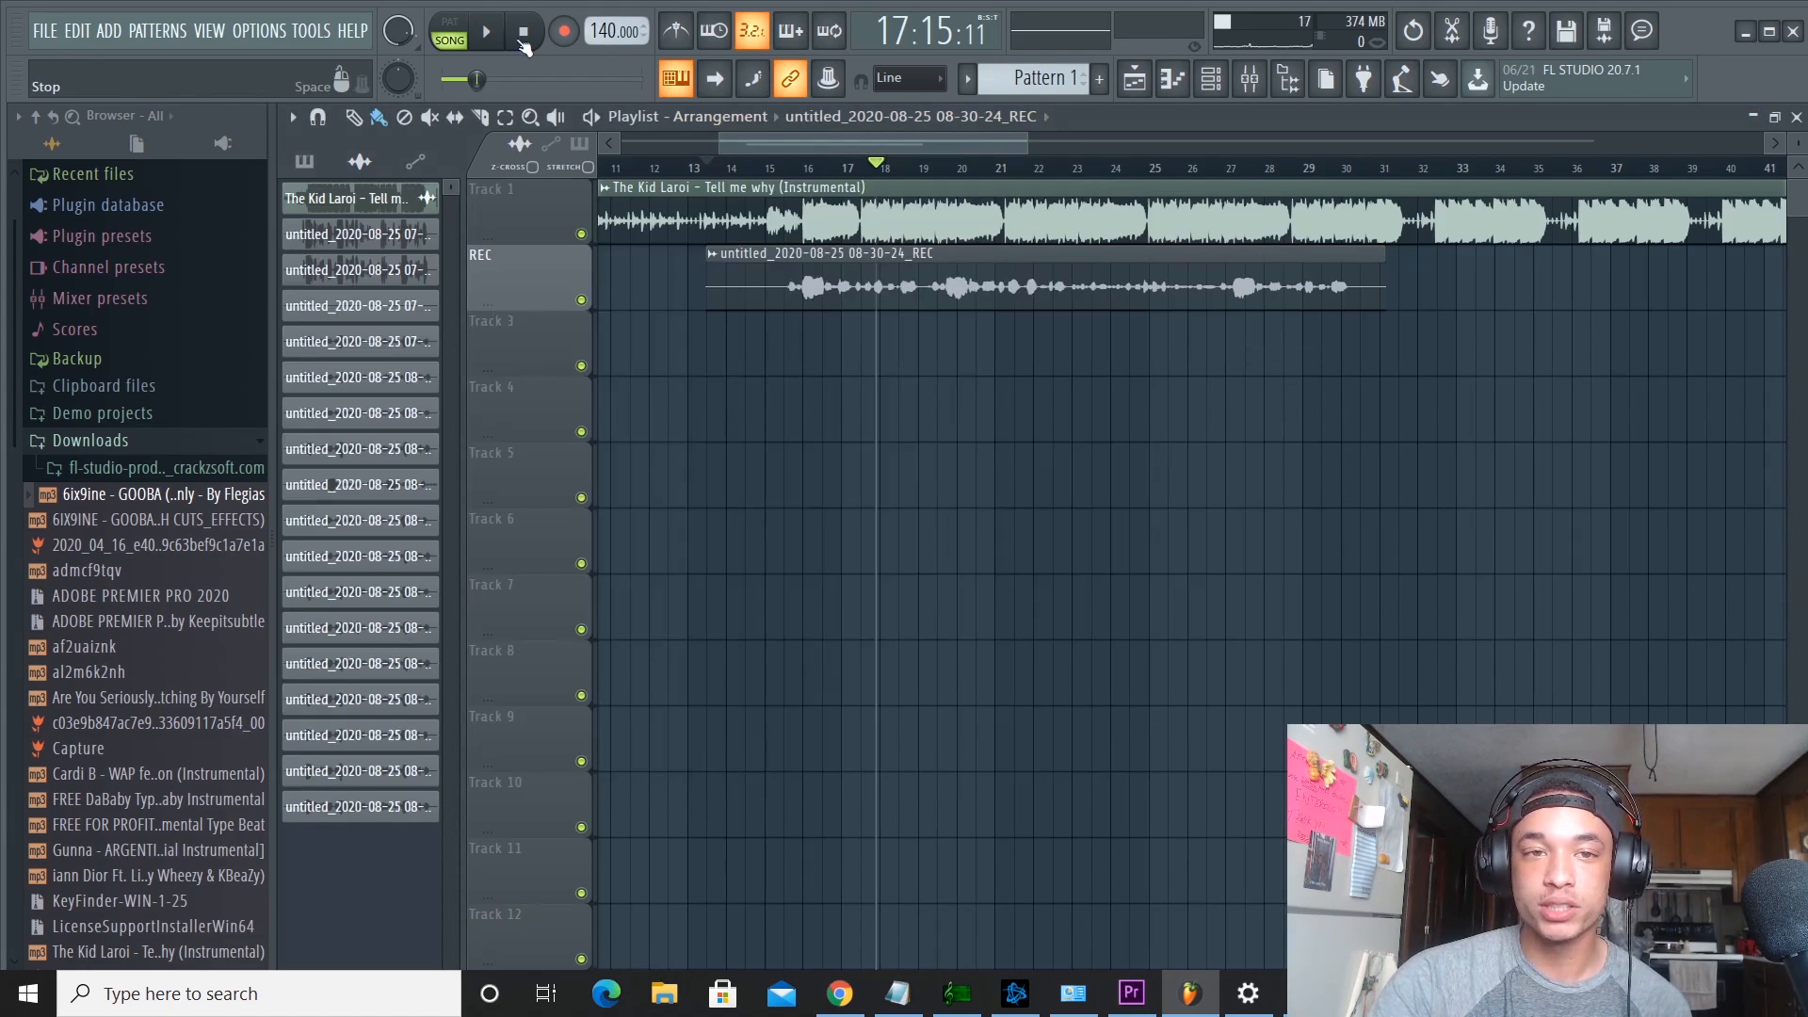
pyautogui.click(520, 42)
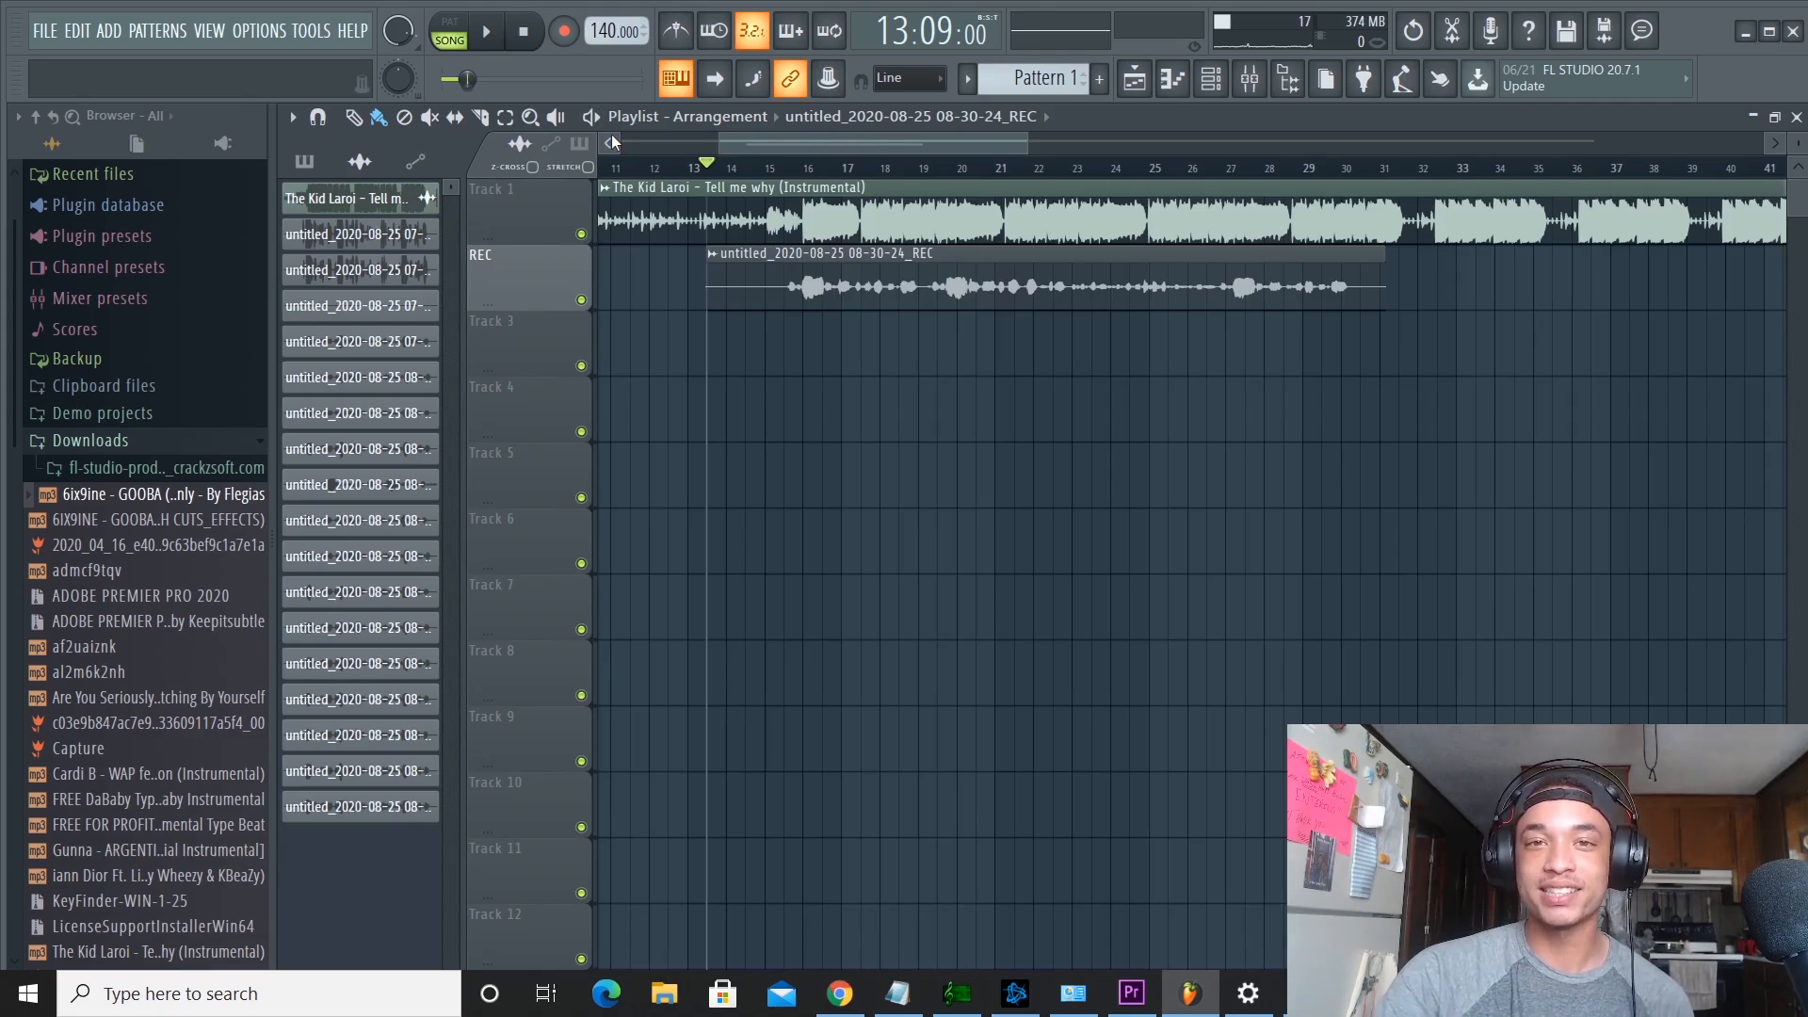
pyautogui.click(486, 31)
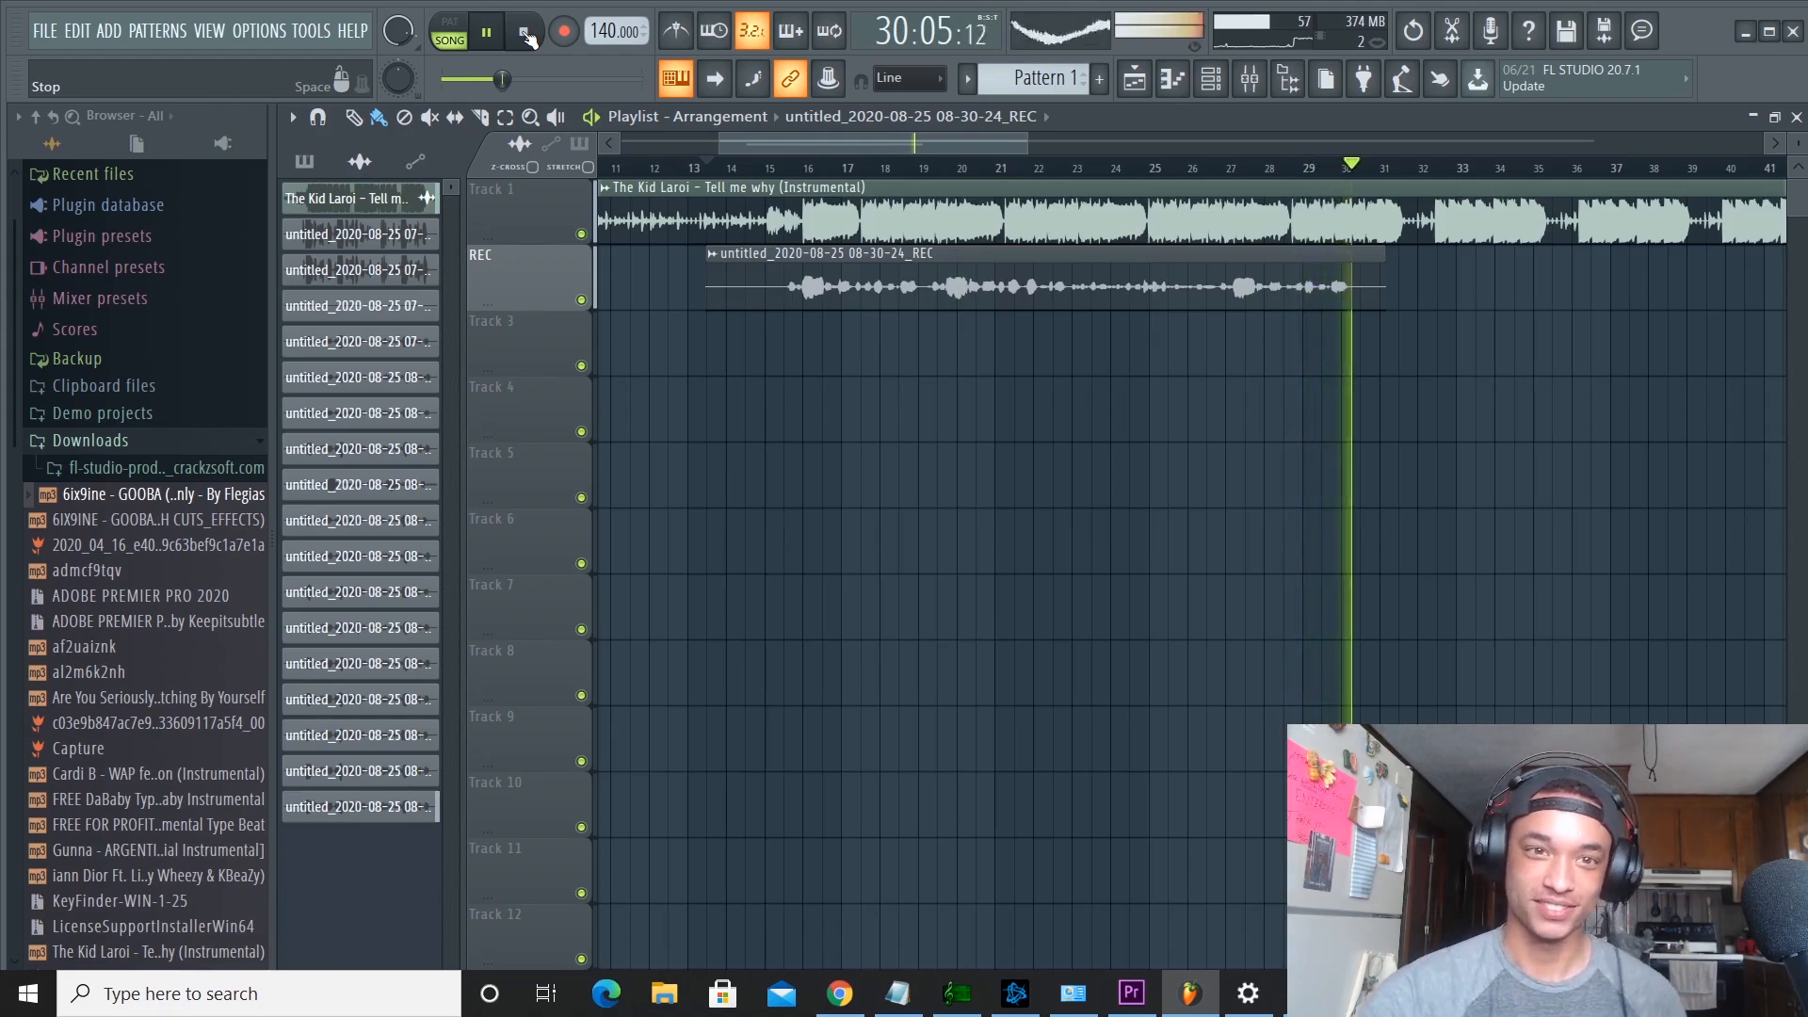
pyautogui.click(525, 33)
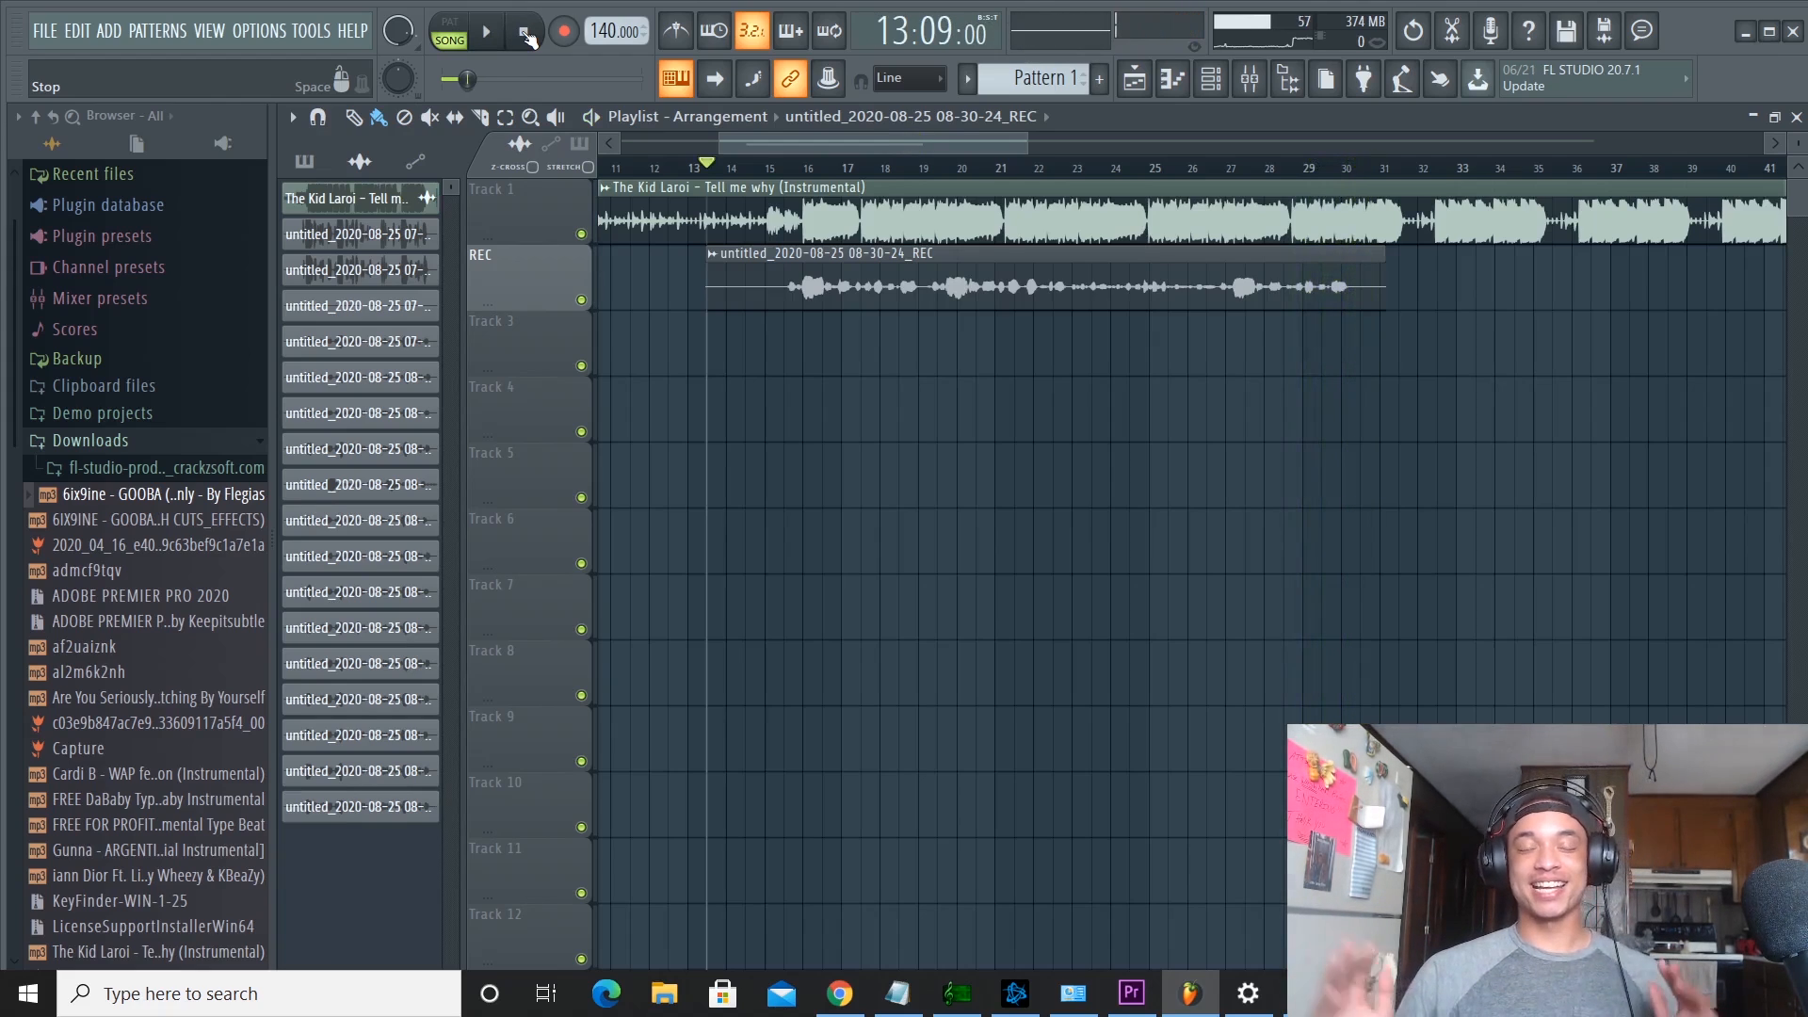